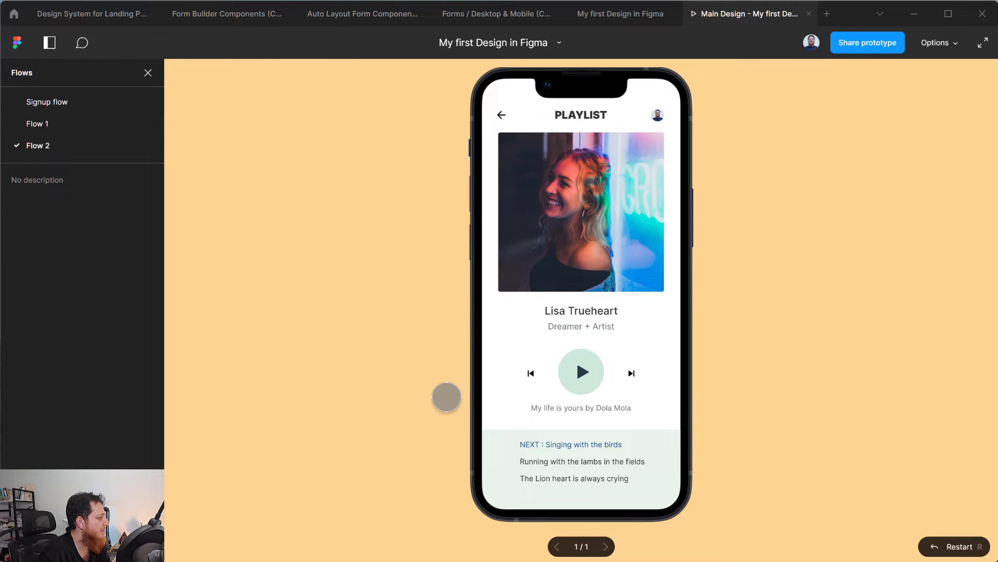
Play, pause and replay the bar animation in the prototype player.
left_click(582, 371)
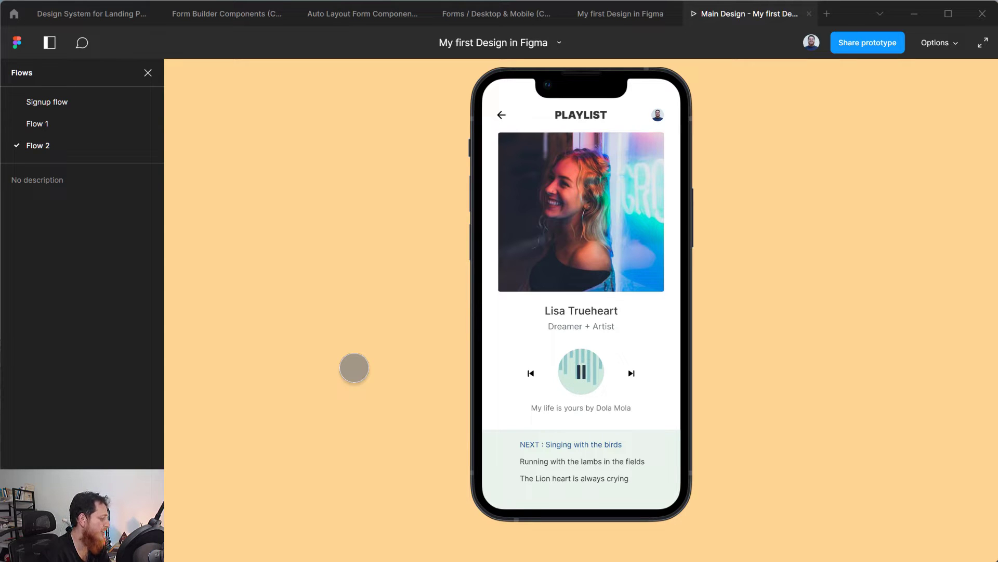
left_click(583, 372)
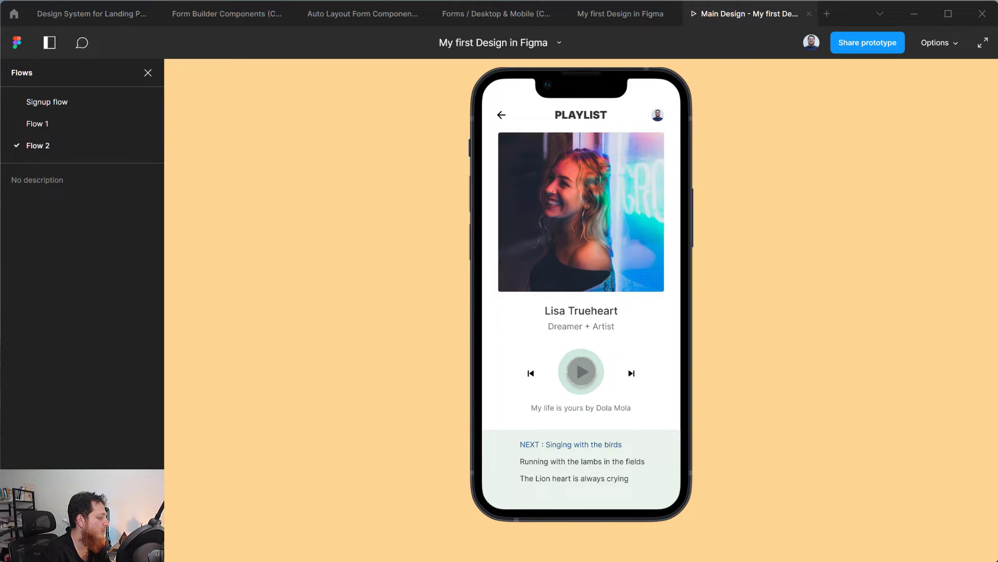
left_click(581, 371)
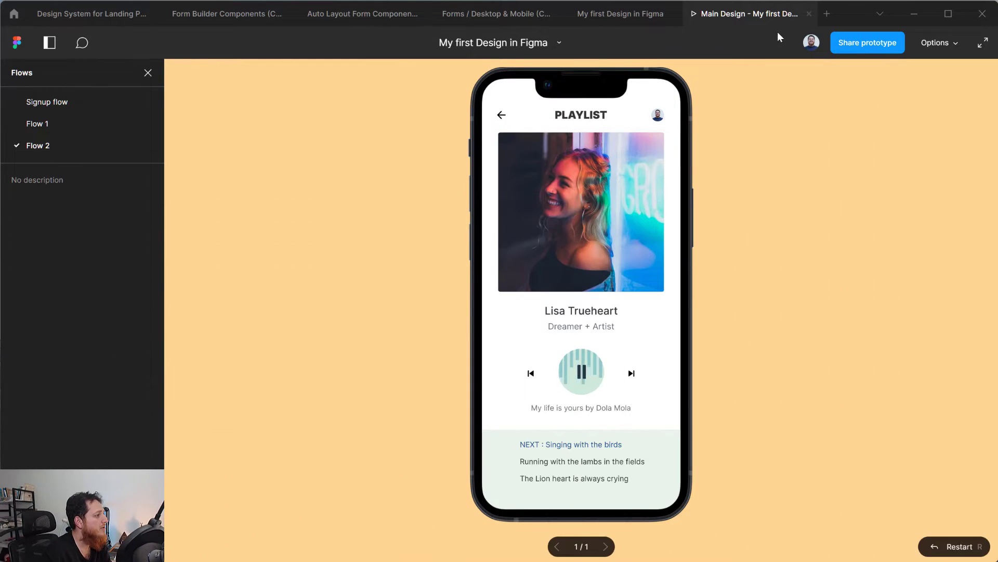
Close the prototype preview and pan the canvas to view the Component 6 buttons.
left_click(809, 14)
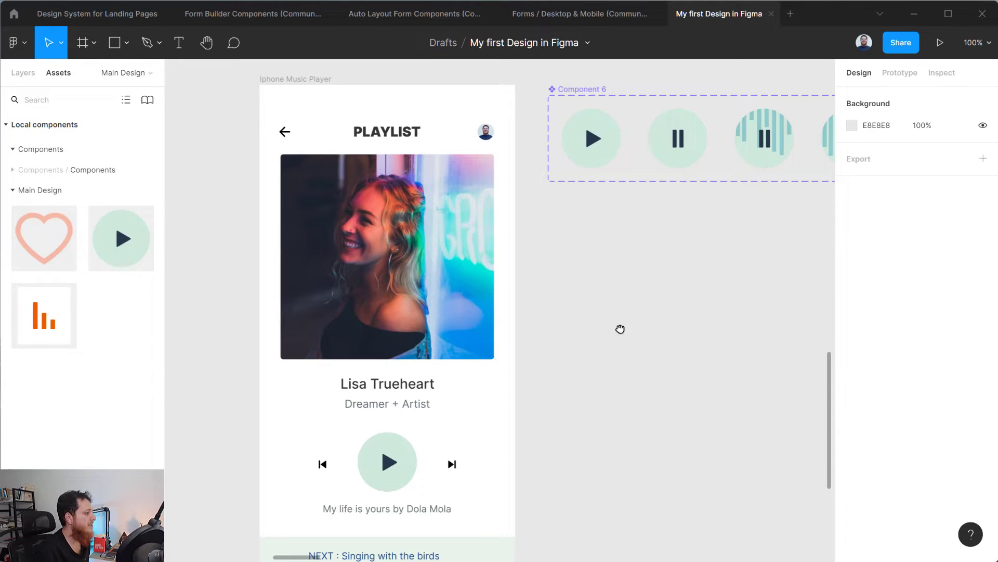
left_click_drag(620, 329, 484, 350)
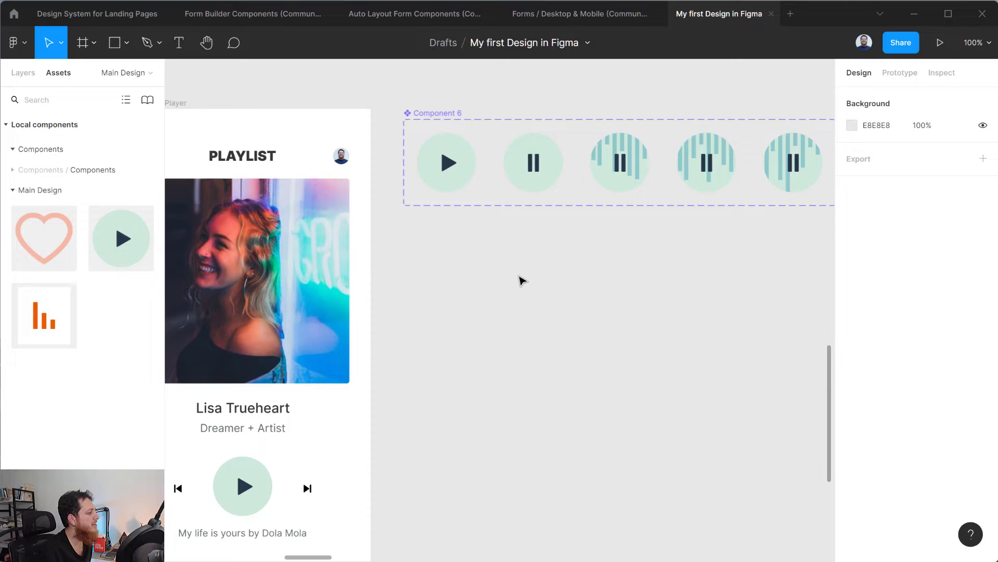
scroll(468, 291, "down", 3)
scroll(546, 312, "left", 10)
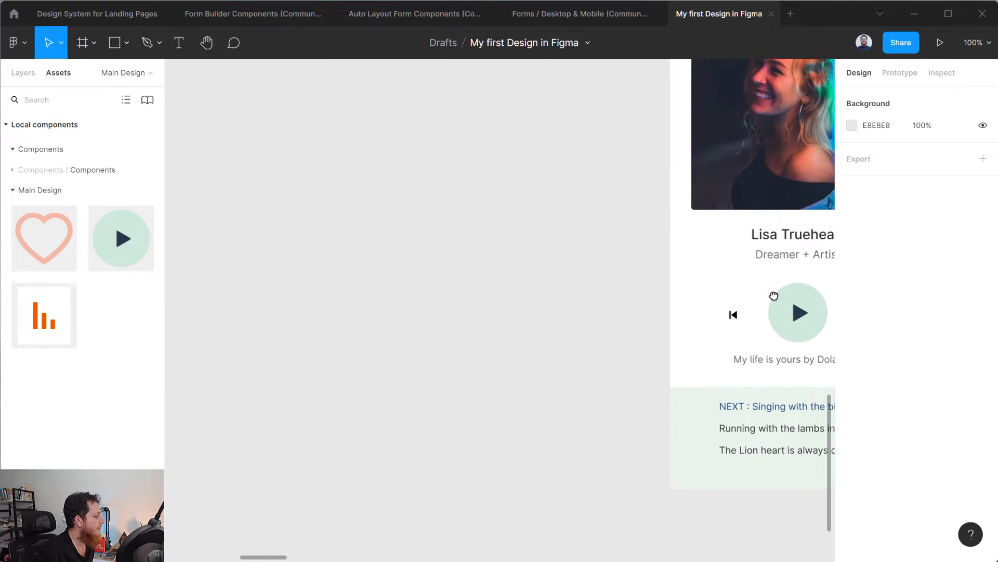
scroll(422, 310, "left", 10)
scroll(436, 323, "up", 5)
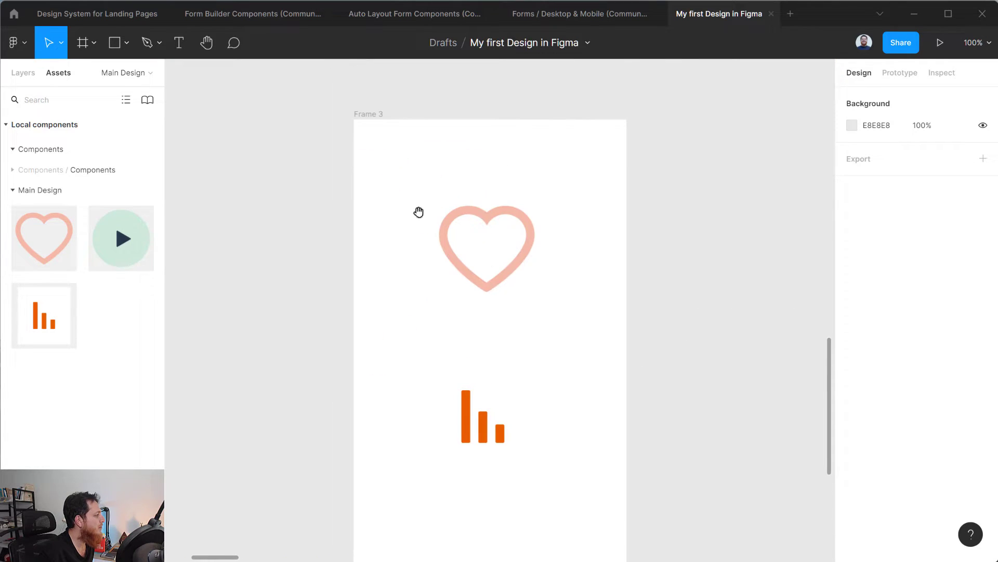
Preview Frame 3 with the heart and bars as a prototype, then close it.
left_click(369, 115)
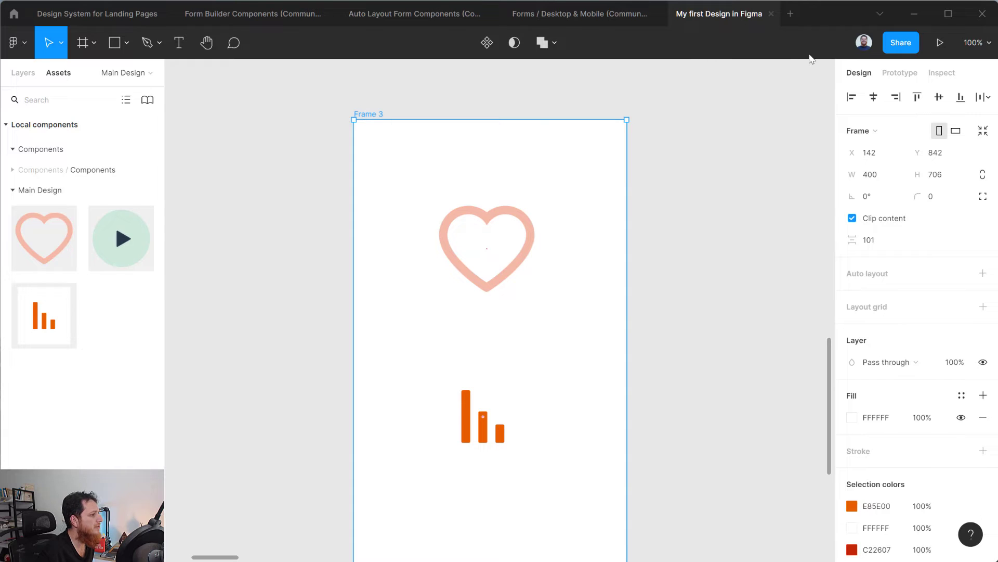
left_click(941, 43)
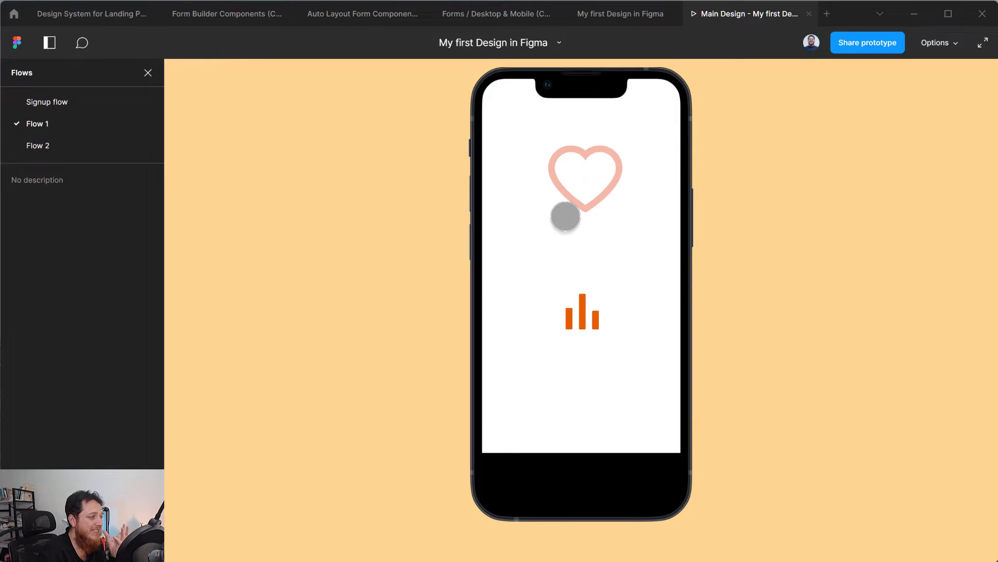
left_click(808, 14)
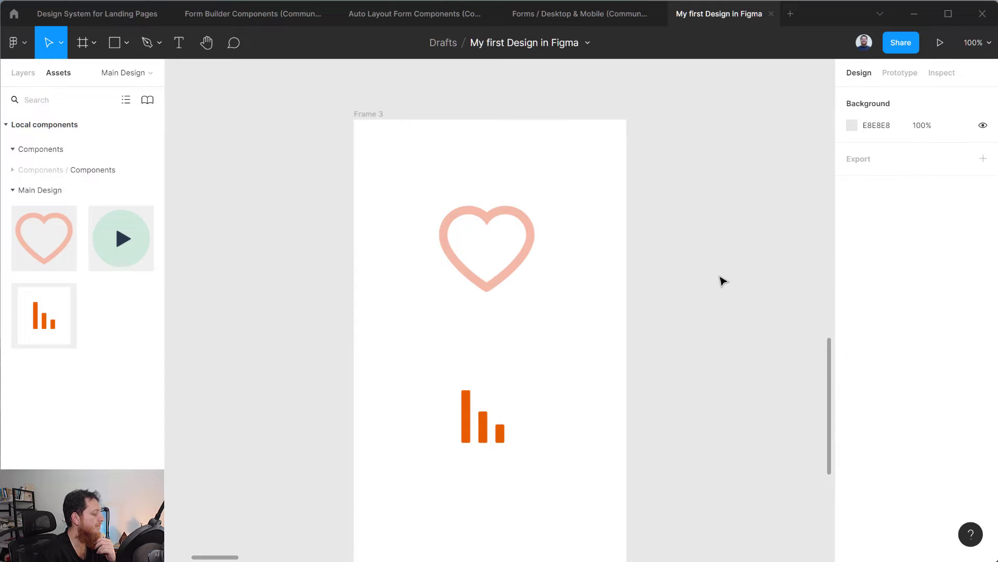
Pan across the canvas past the player frame to reach an empty area.
scroll(711, 314, "down", 10)
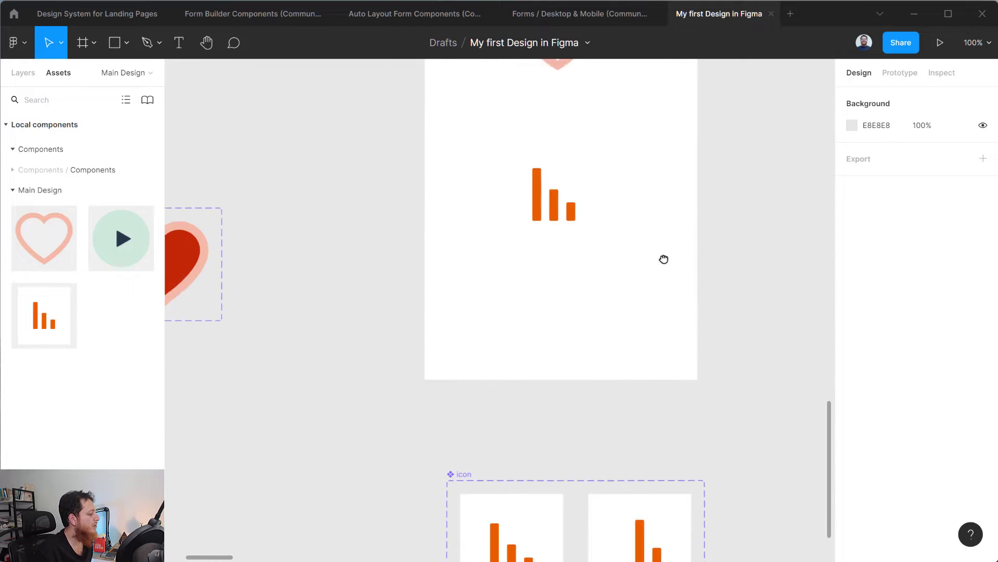
left_click(443, 264)
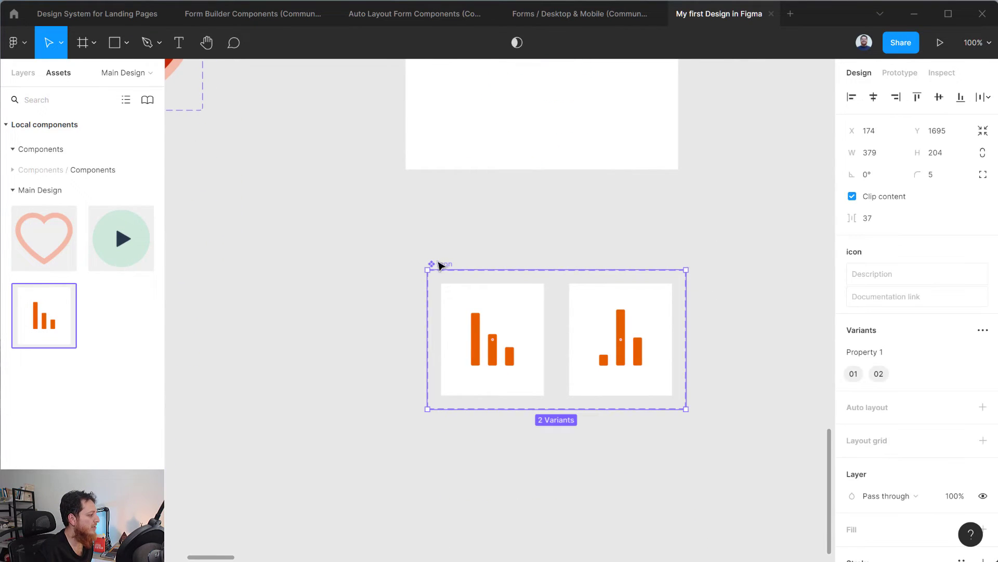
left_click(756, 339)
left_click_drag(758, 294, 227, 381)
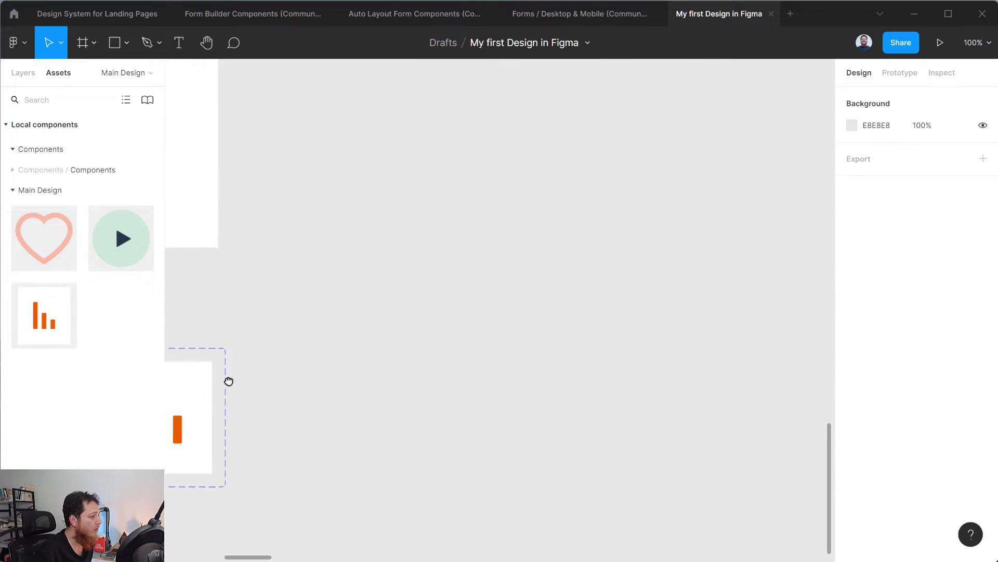
left_click_drag(529, 314, 297, 388)
left_click_drag(435, 343, 217, 365)
left_click_drag(755, 311, 586, 379)
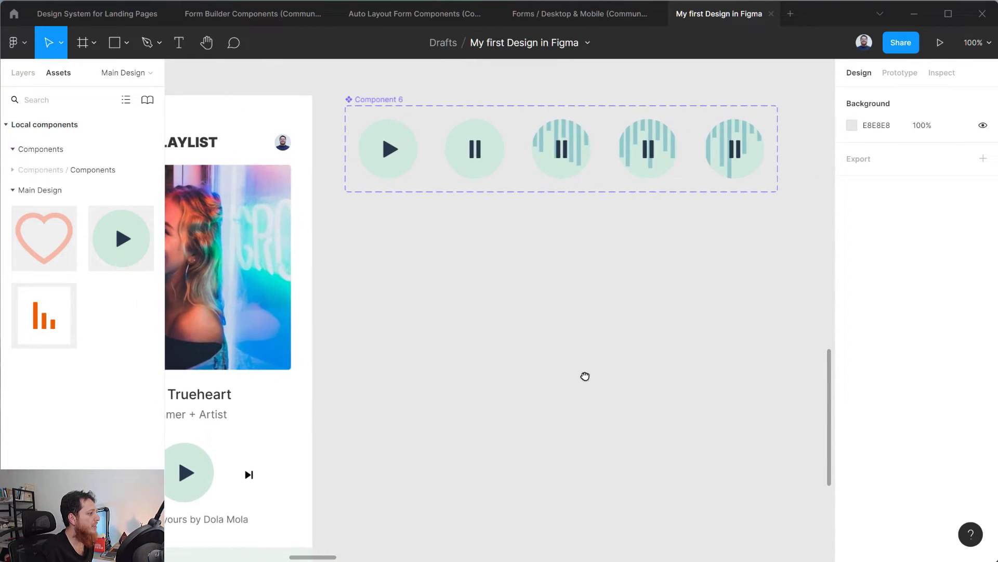
left_click_drag(515, 446, 653, 335)
left_click_drag(424, 450, 713, 251)
left_click_drag(364, 314, 551, 392)
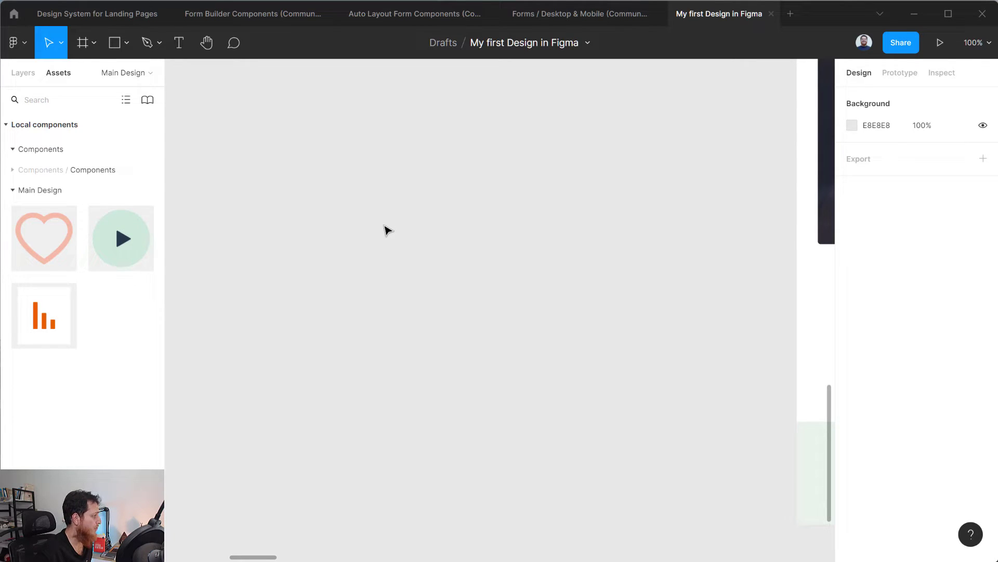
Place a 100×100 frame on the empty canvas and rename it 'Animated Bars'.
key("f")
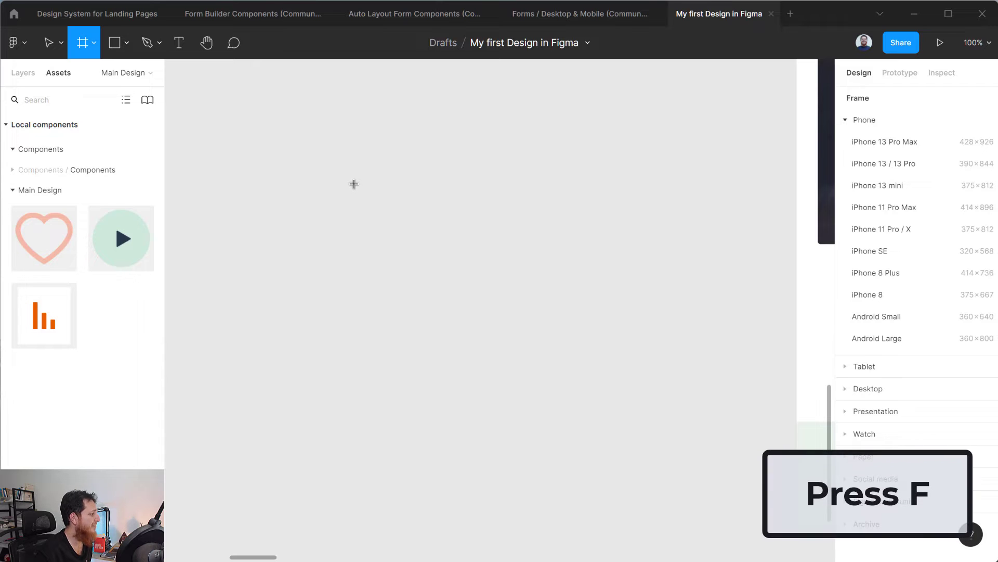
left_click(354, 182)
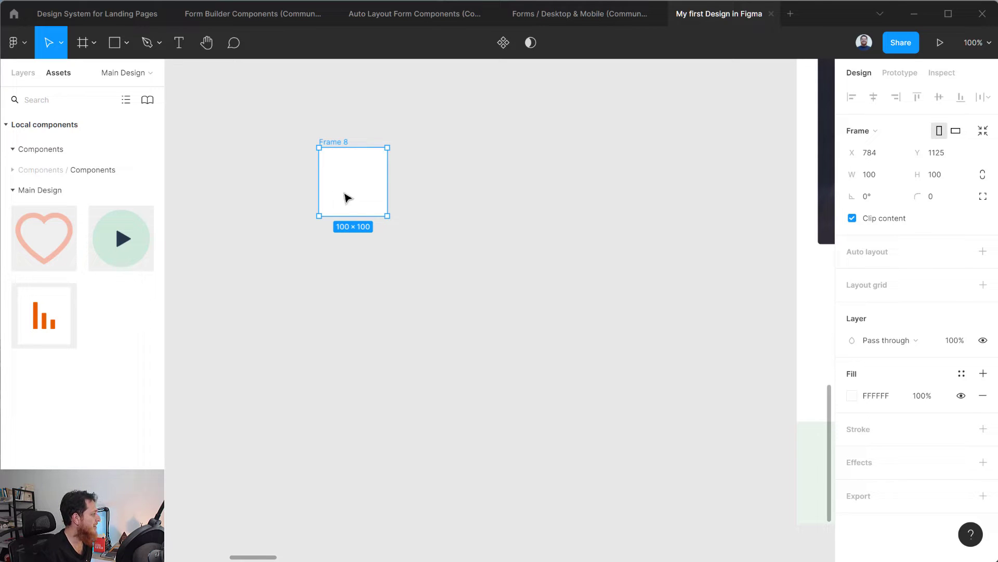
left_click(15, 78)
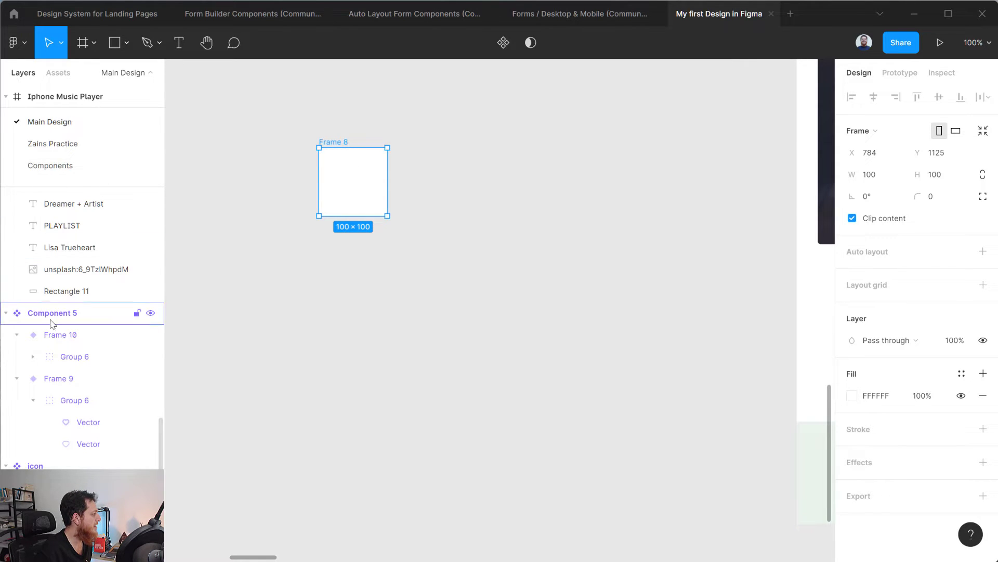
left_click(342, 199)
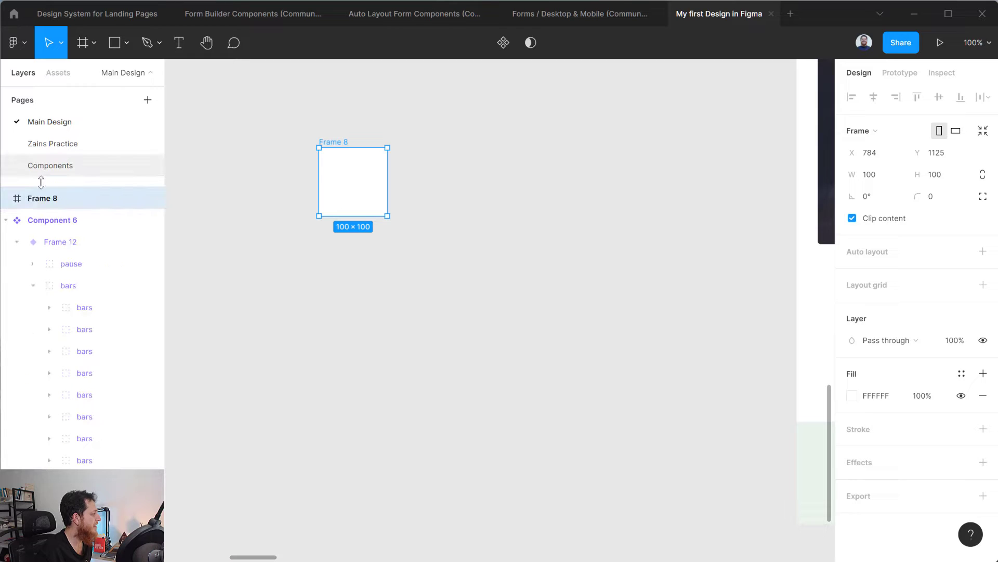
double_click(335, 141)
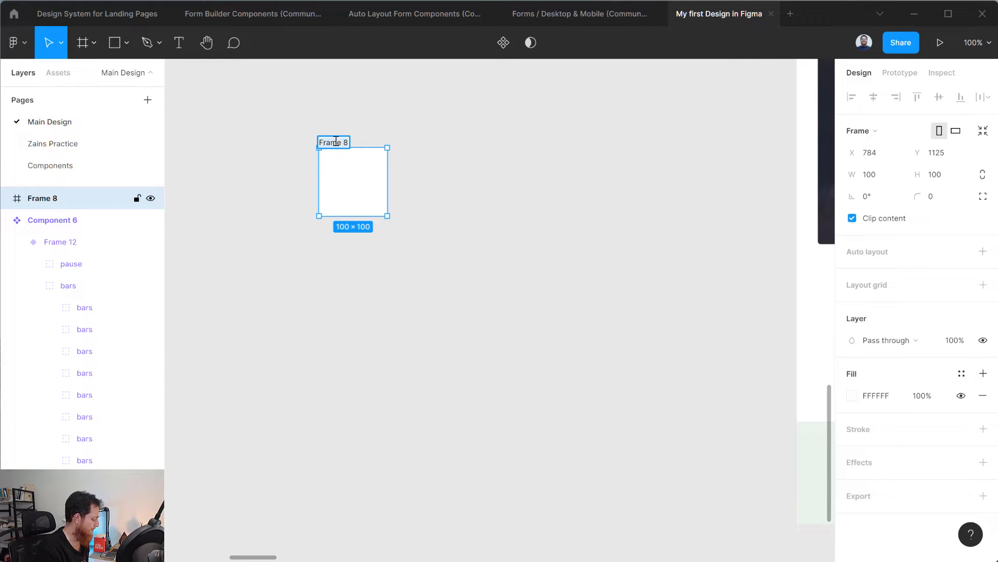
type("Animated Bars")
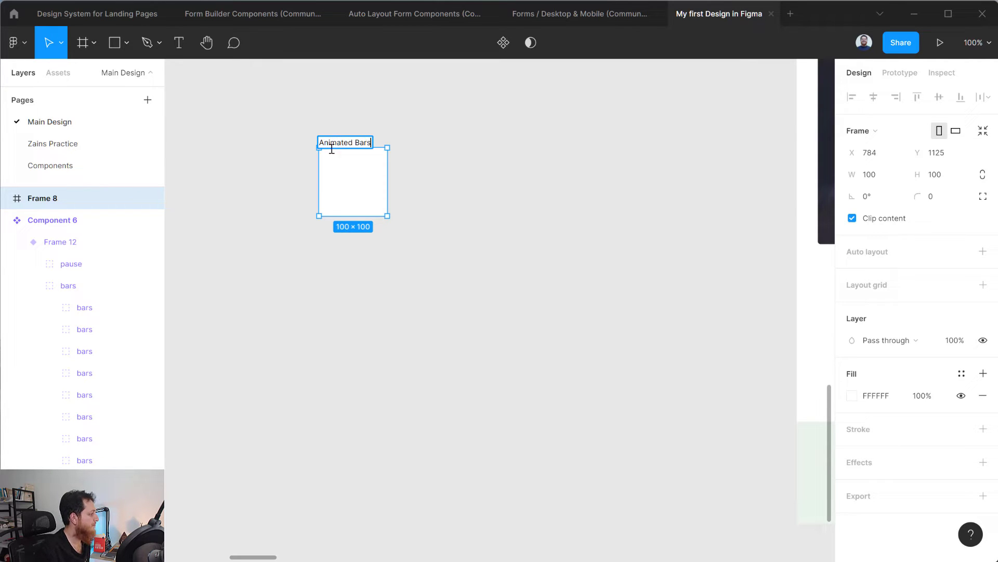
left_click(286, 216)
left_click(389, 203)
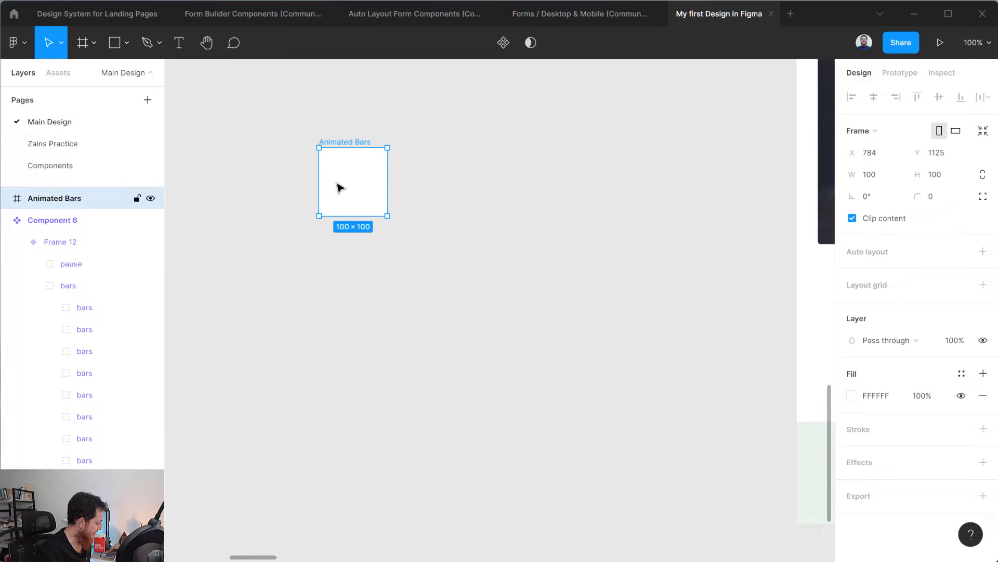
Draw a narrow frame inside Animated Bars and name it 'bar'.
key("f")
left_click_drag(335, 166, 342, 205)
double_click(58, 220)
type("bar")
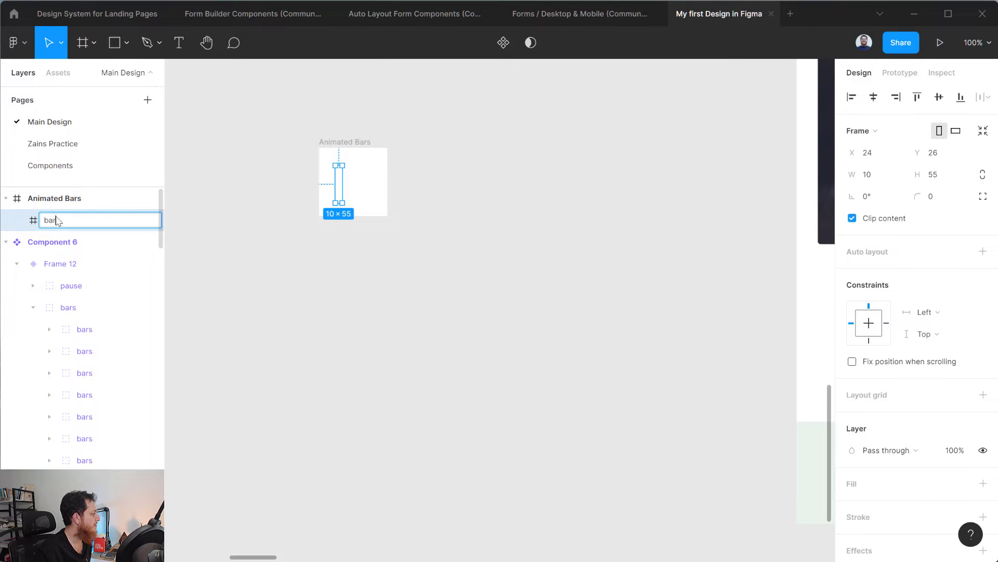
key("Return")
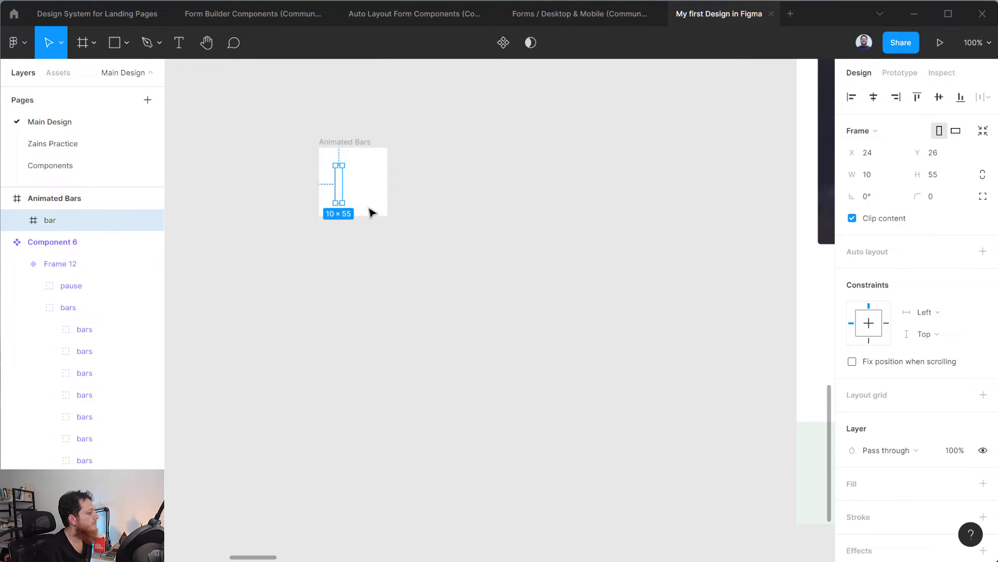
Give the bar a teal 84BCBC fill.
scroll(884, 456, "down", 2)
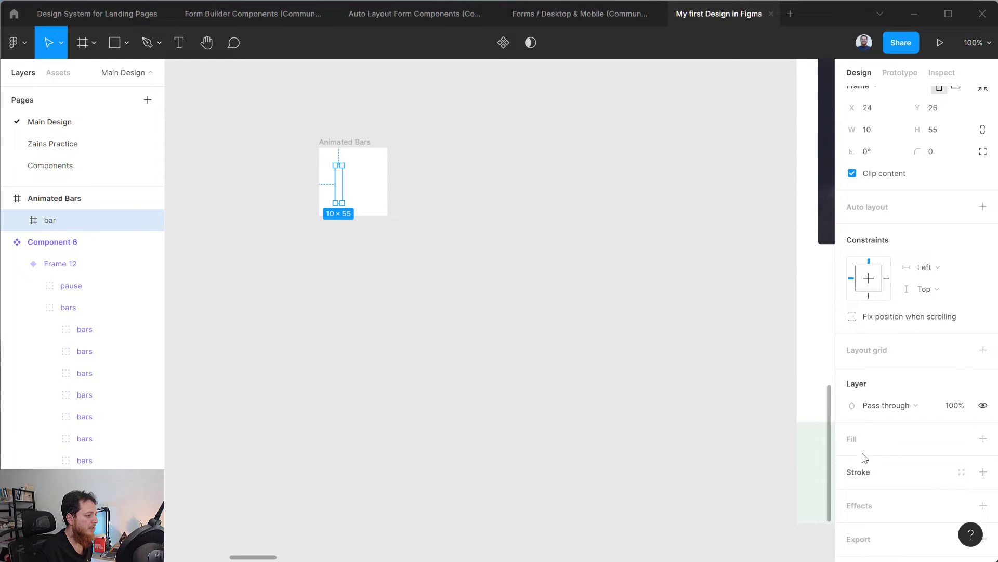
left_click(983, 438)
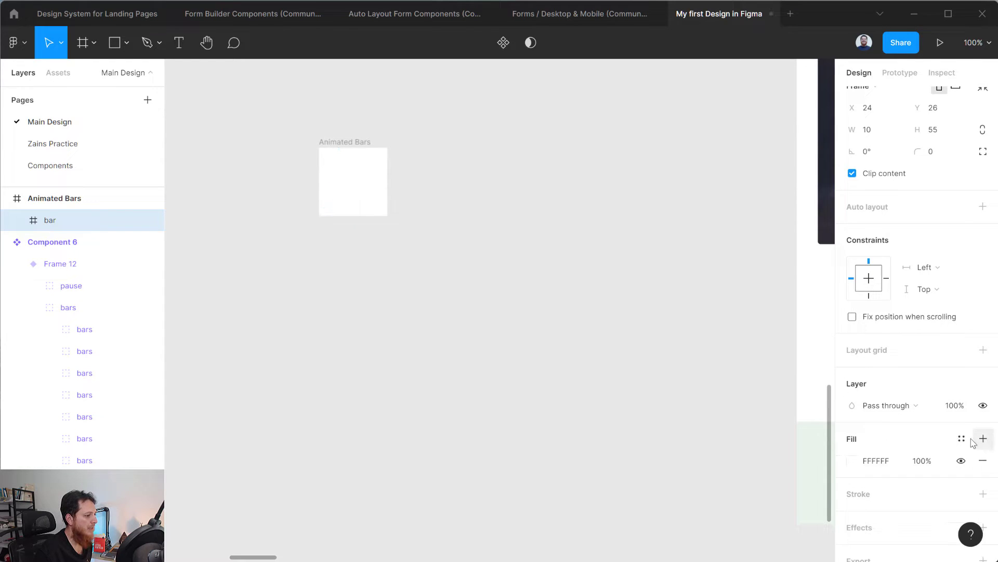
left_click(853, 463)
left_click(723, 497)
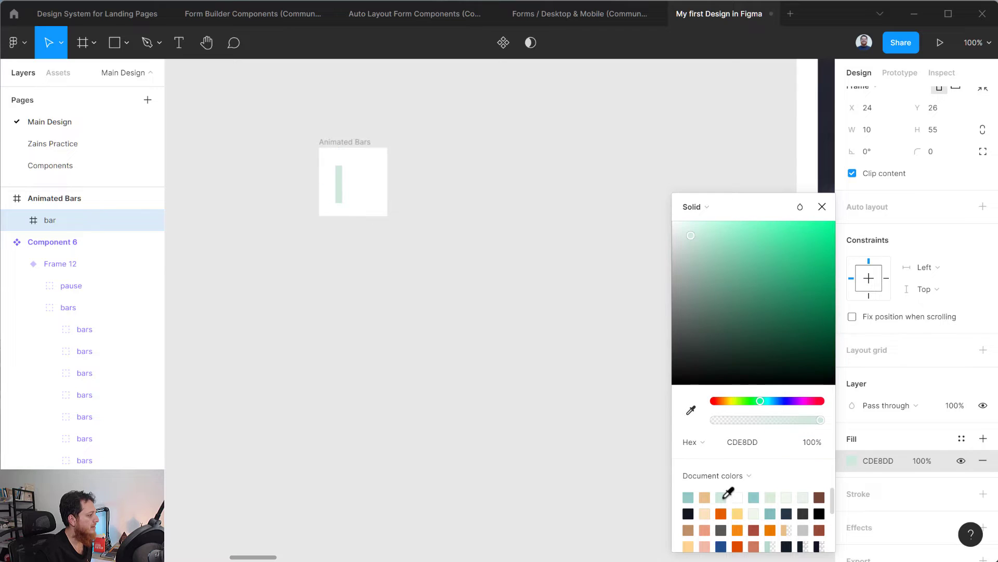
left_click(770, 512)
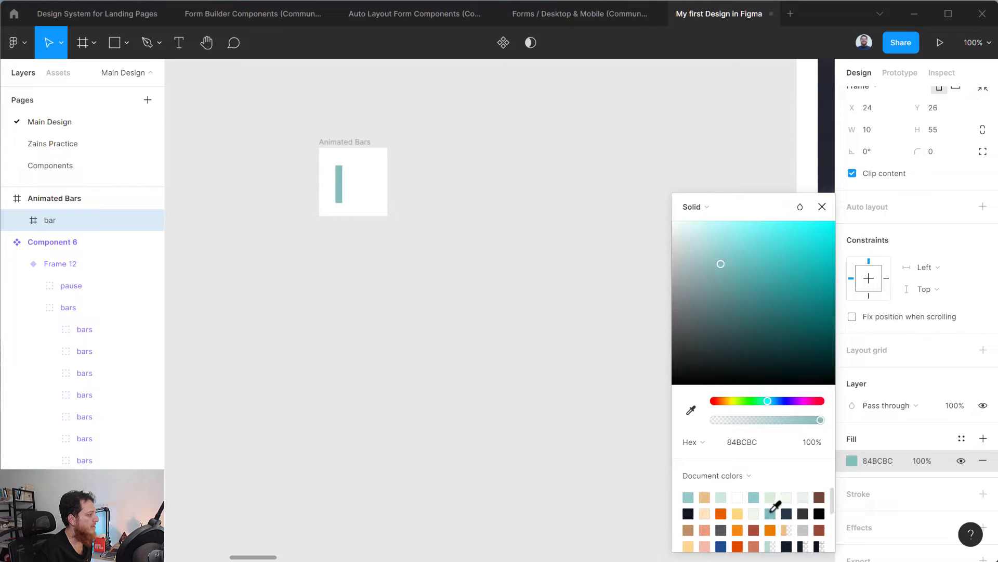
left_click(822, 206)
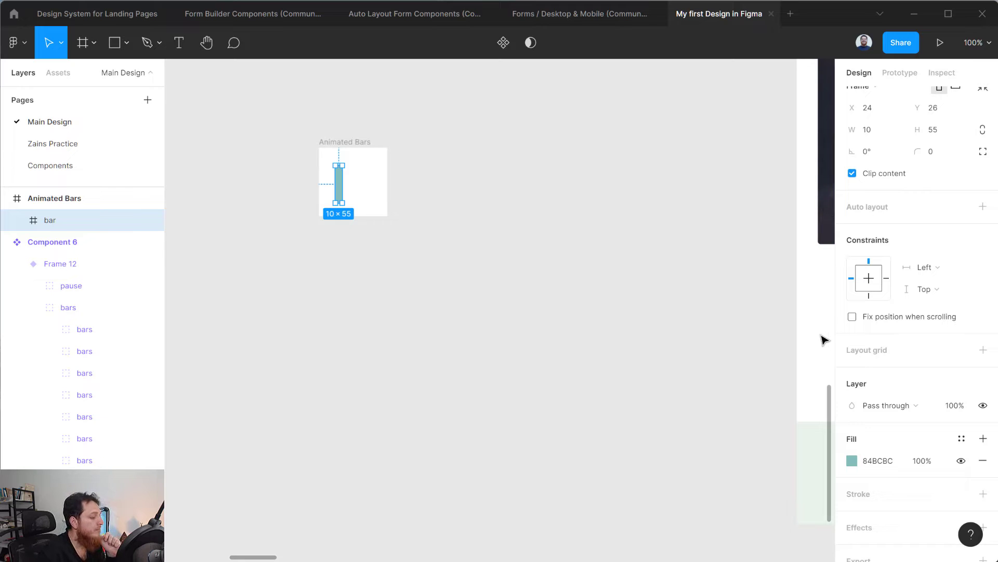
Place the bar at the top, shorten it to 44 px, and duplicate it below.
left_click_drag(341, 188, 334, 176)
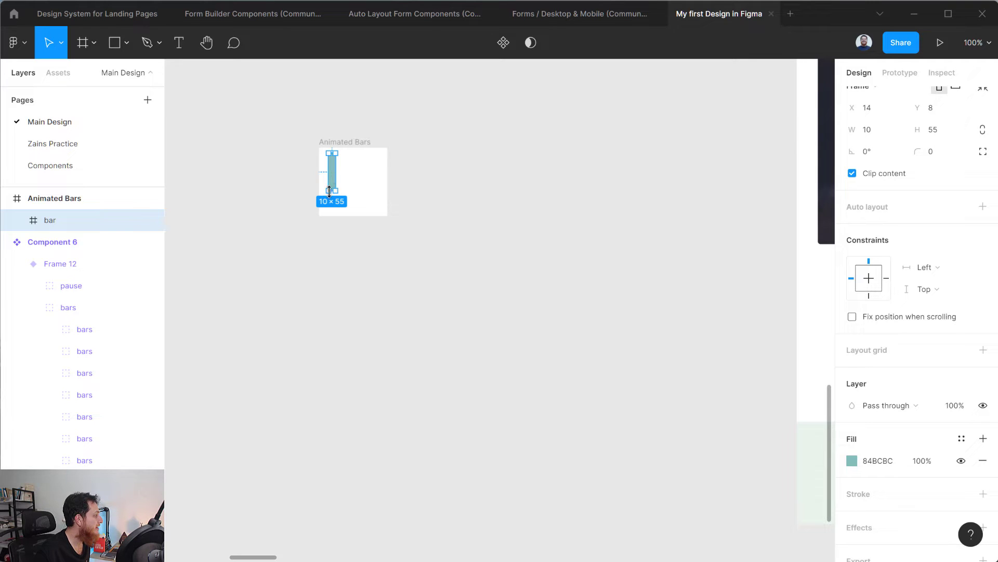
left_click_drag(332, 187, 338, 214)
left_click_drag(336, 212, 334, 177)
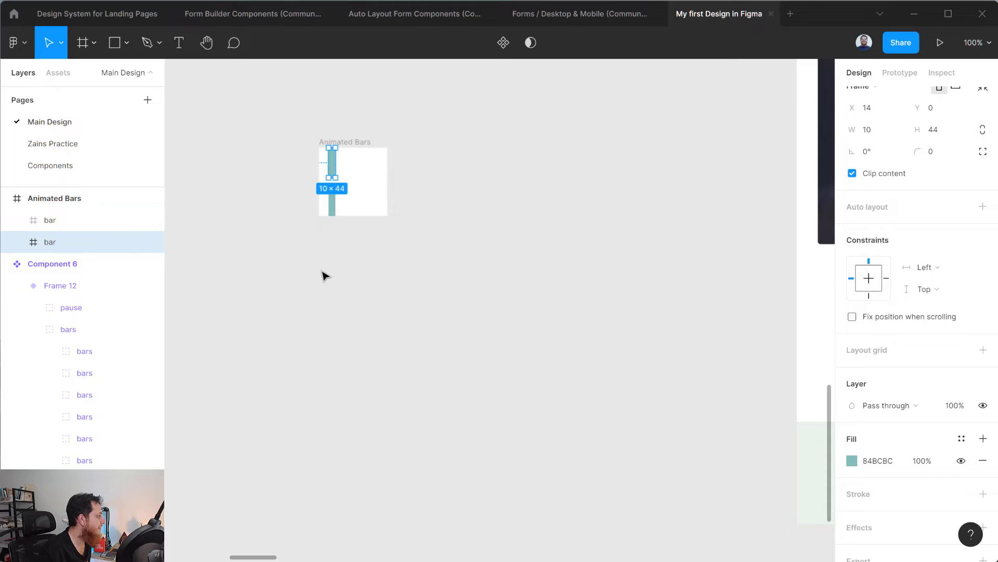
left_click(309, 283)
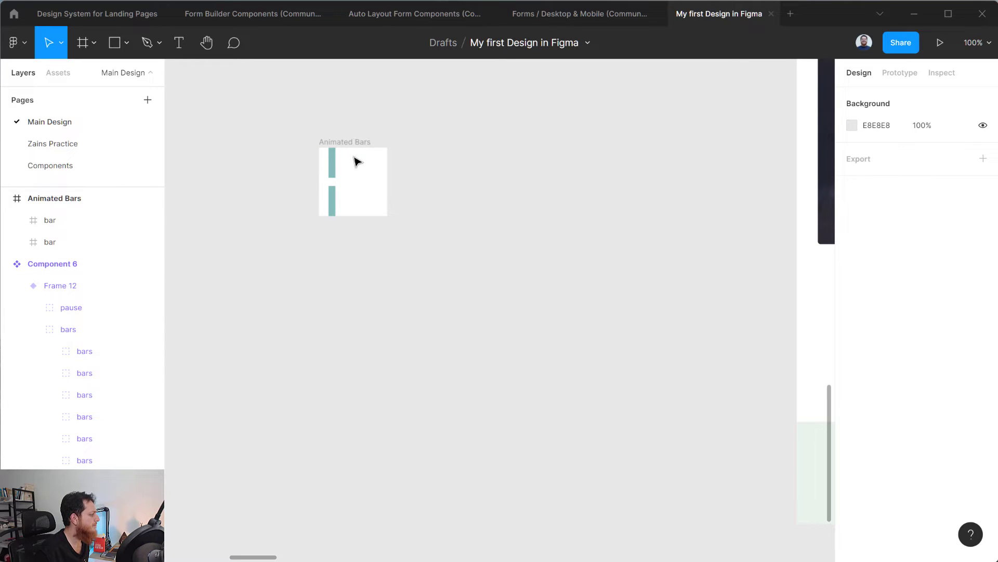
Move the top and bottom bars together flush to the frame's left edge.
left_click(333, 169)
left_click(335, 201, "shift")
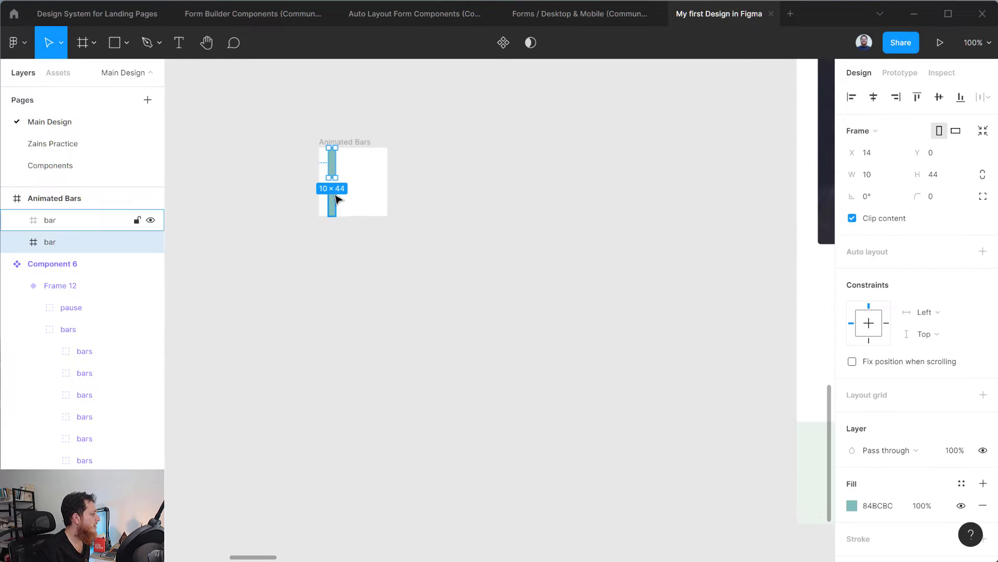
left_click_drag(334, 202, 385, 201)
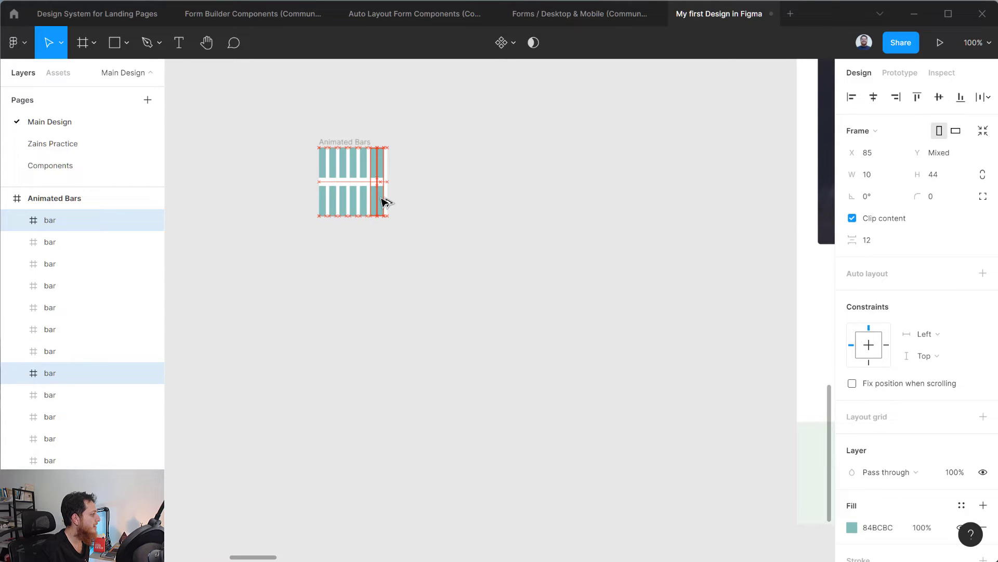
Marquee-select the bars in the frame, then reselect the Animated Bars frame.
left_click(309, 244)
left_click_drag(293, 155, 424, 206)
left_click(622, 259)
left_click_drag(293, 138, 333, 239)
left_click(264, 227)
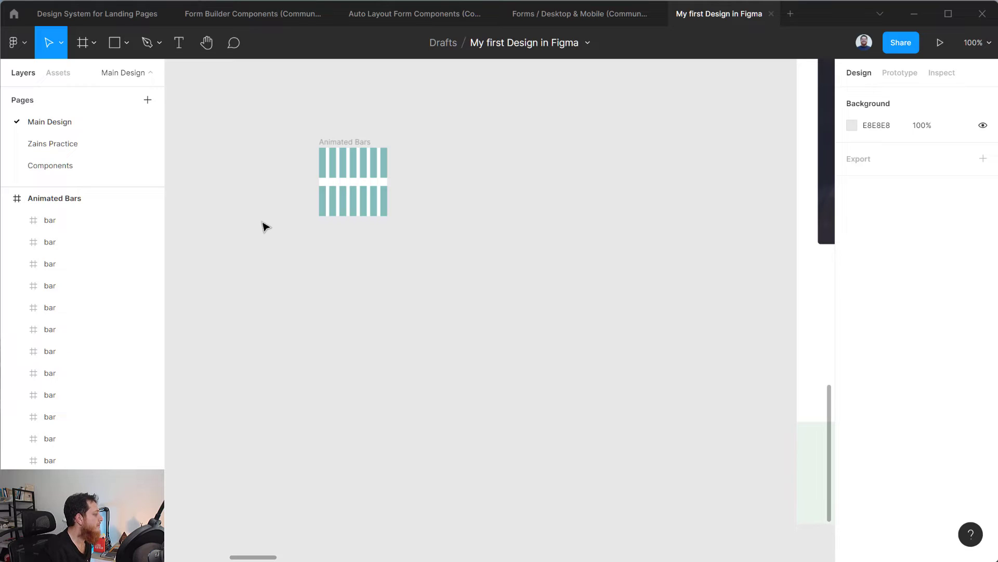
left_click(350, 142)
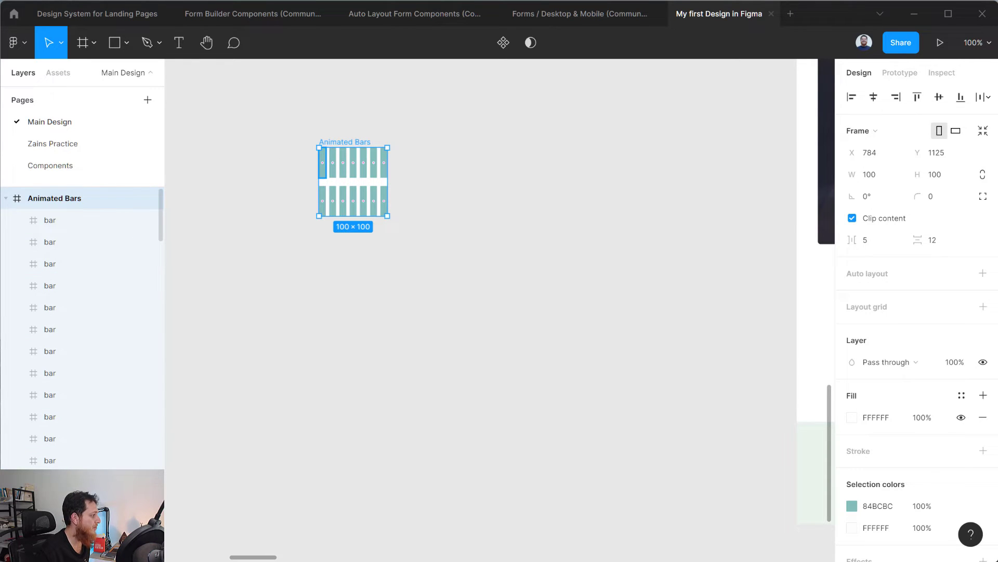
Group all the bars in the frame into a group named 'bars'.
key("Return")
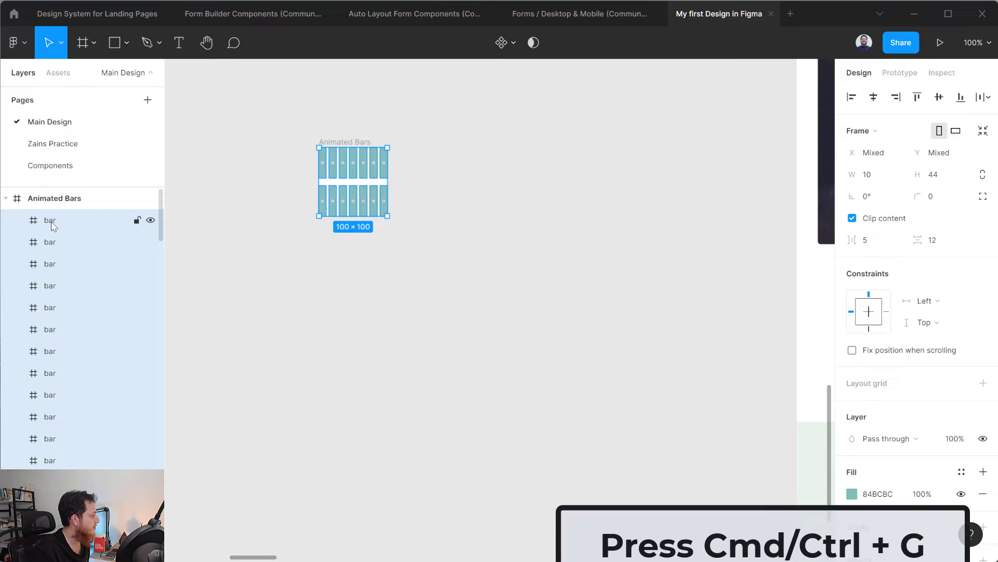
key("ctrl+g")
double_click(52, 222)
type("bars")
key("Return")
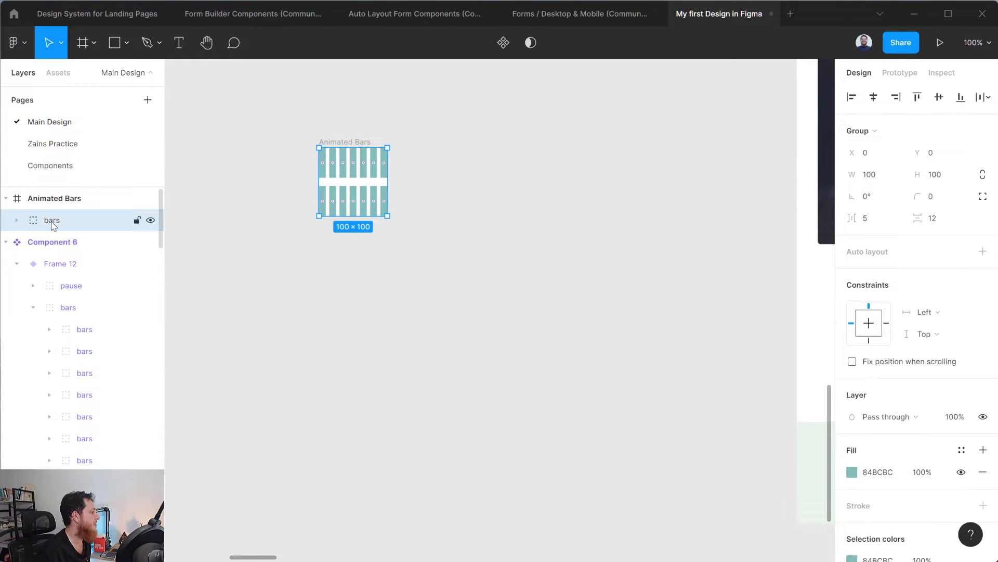
Fill the Animated Bars frame with pale green E9F4E9 and copy the frame to its right.
left_click(268, 173)
left_click(337, 151)
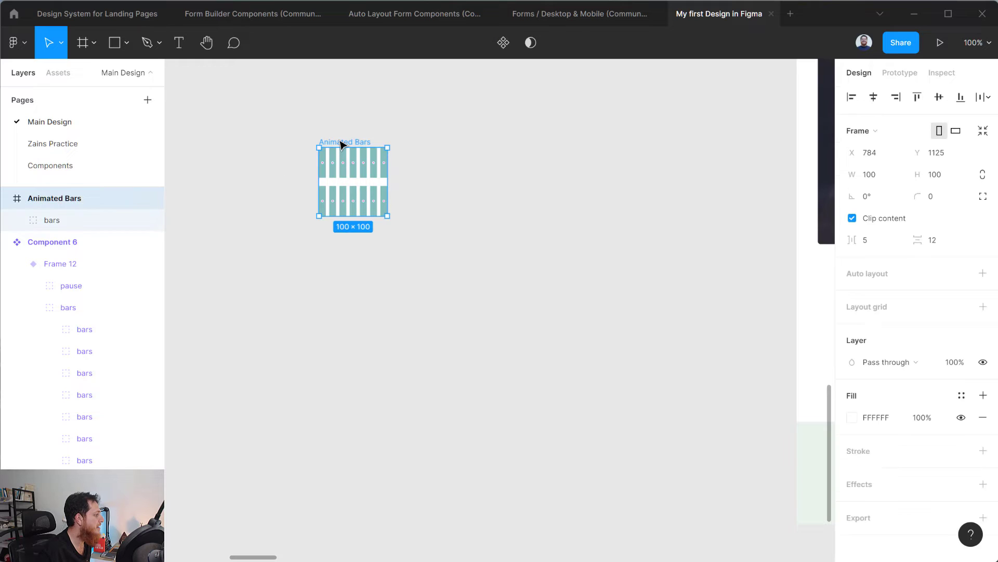
scroll(874, 470, "down", 2)
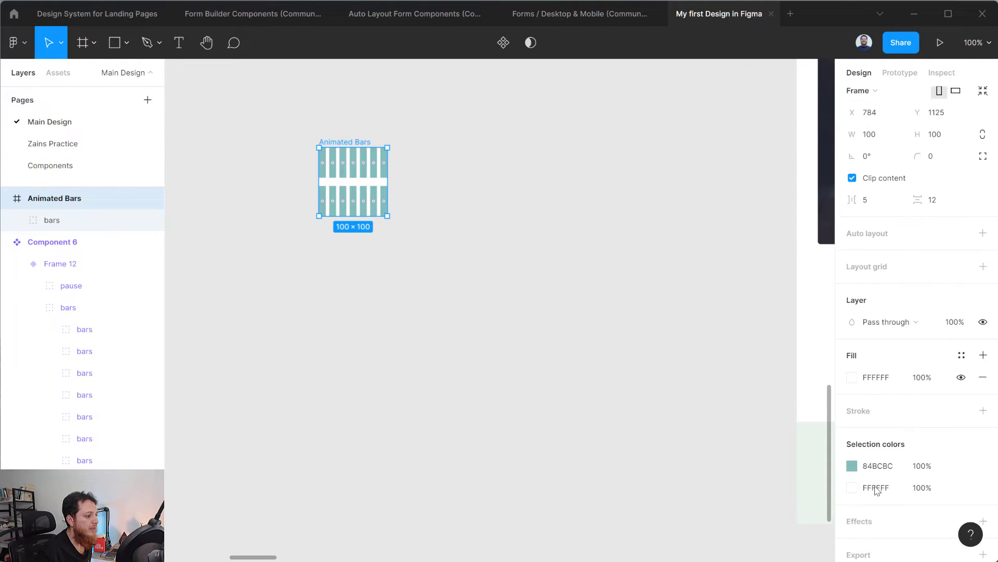
left_click(853, 473)
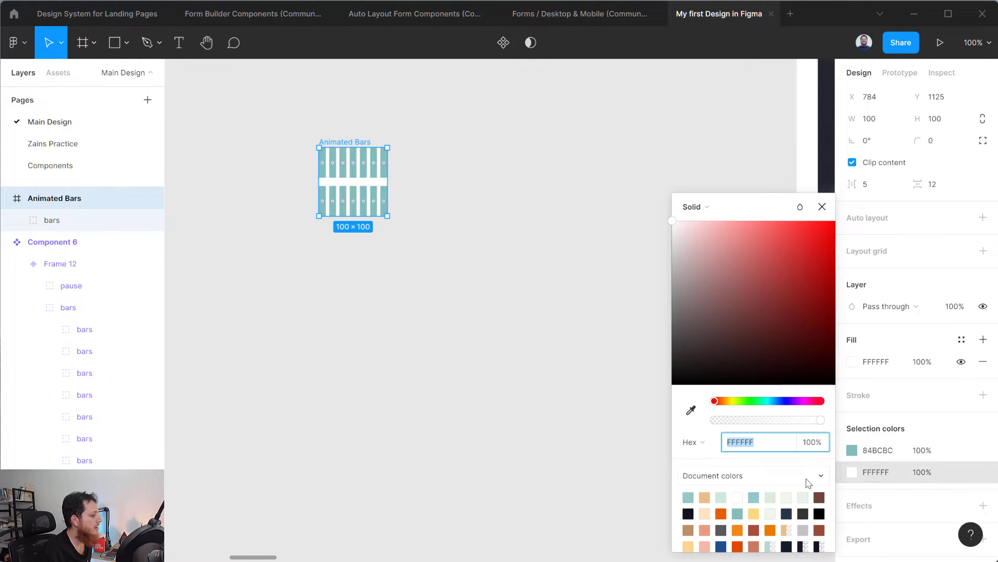
left_click(755, 498)
left_click(770, 497)
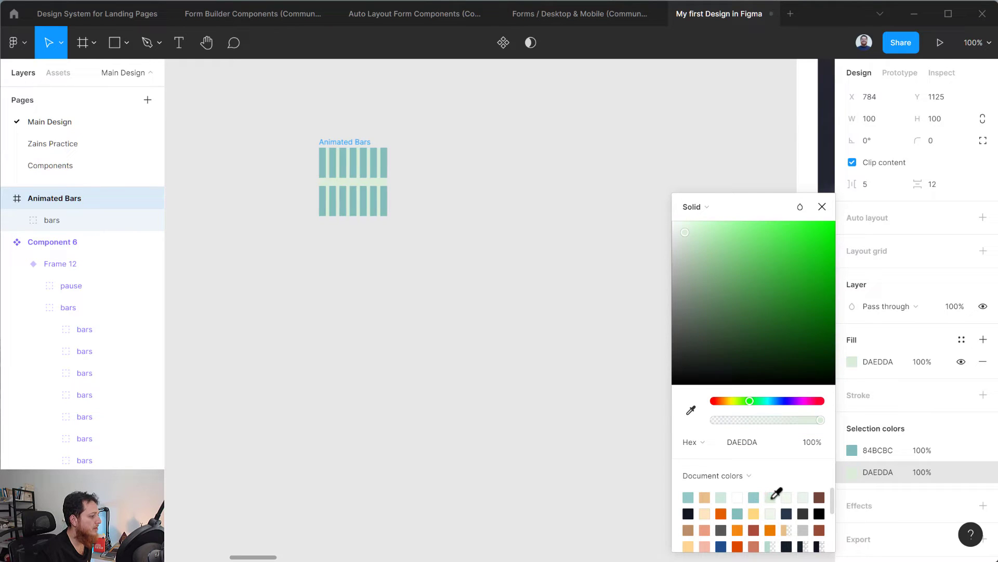
left_click(802, 498)
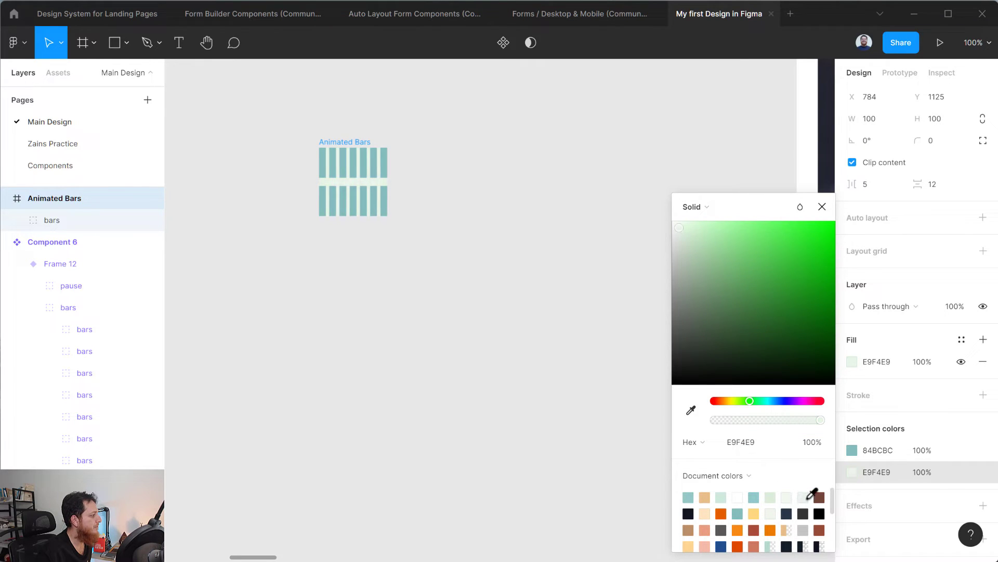
left_click(454, 339)
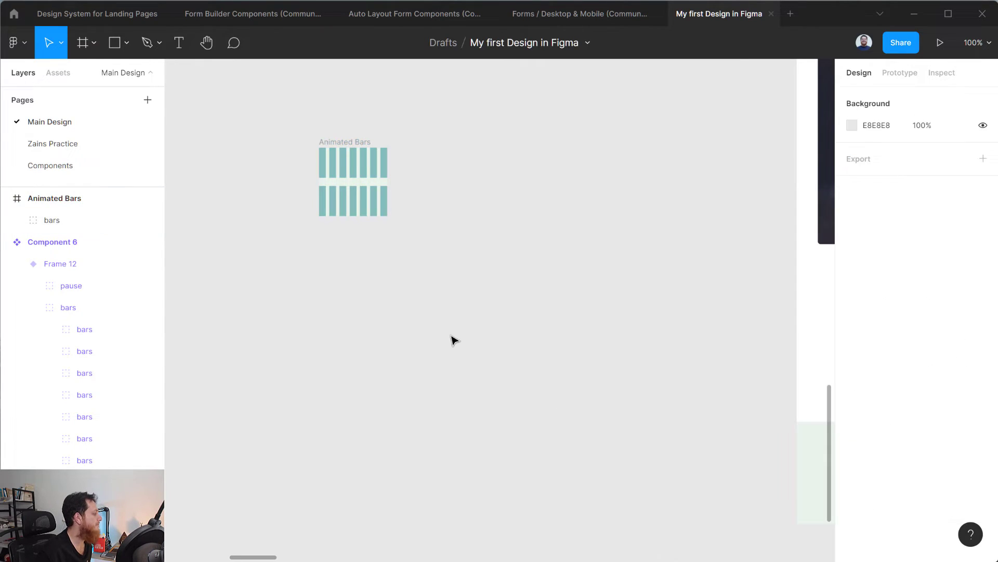
left_click(337, 145)
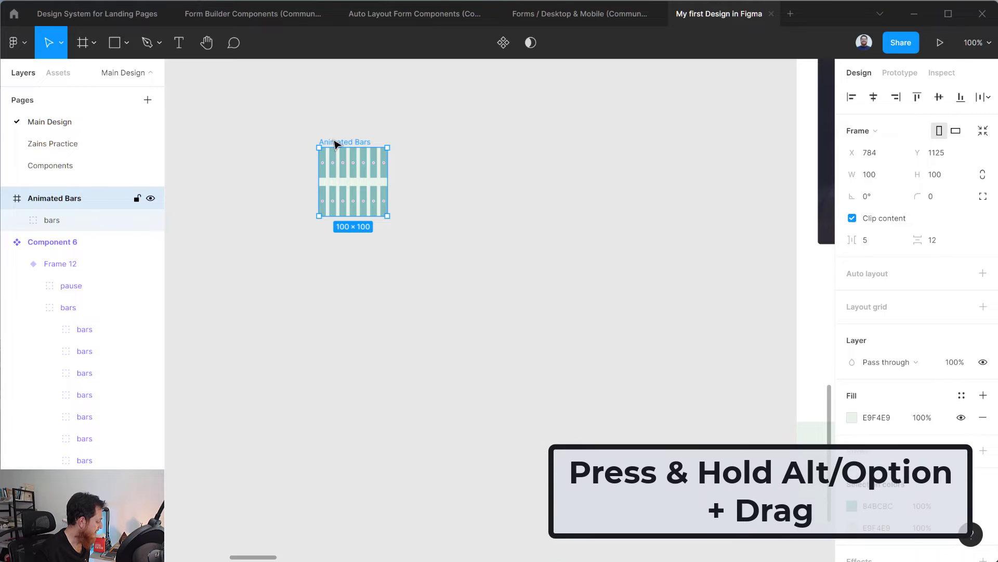
left_click_drag(338, 145, 422, 145)
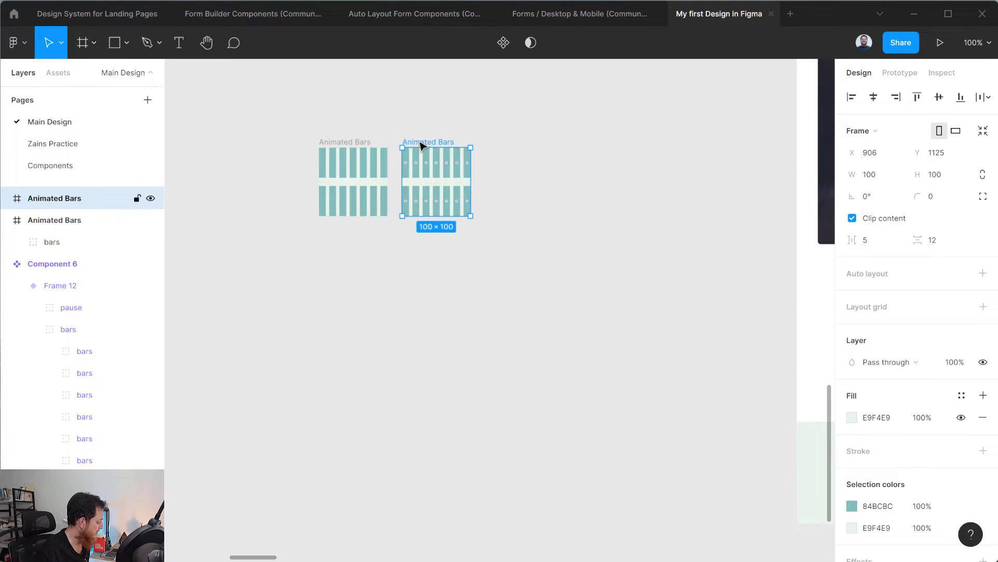
Duplicate the frame twice more so four frames sit in a row.
key("ctrl+d")
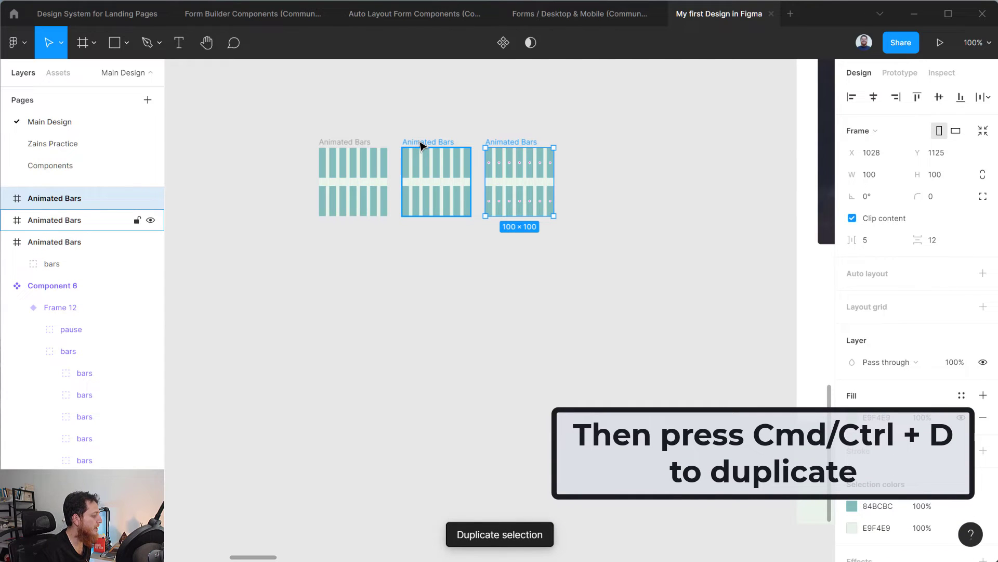
key("ctrl+d")
left_click(411, 345)
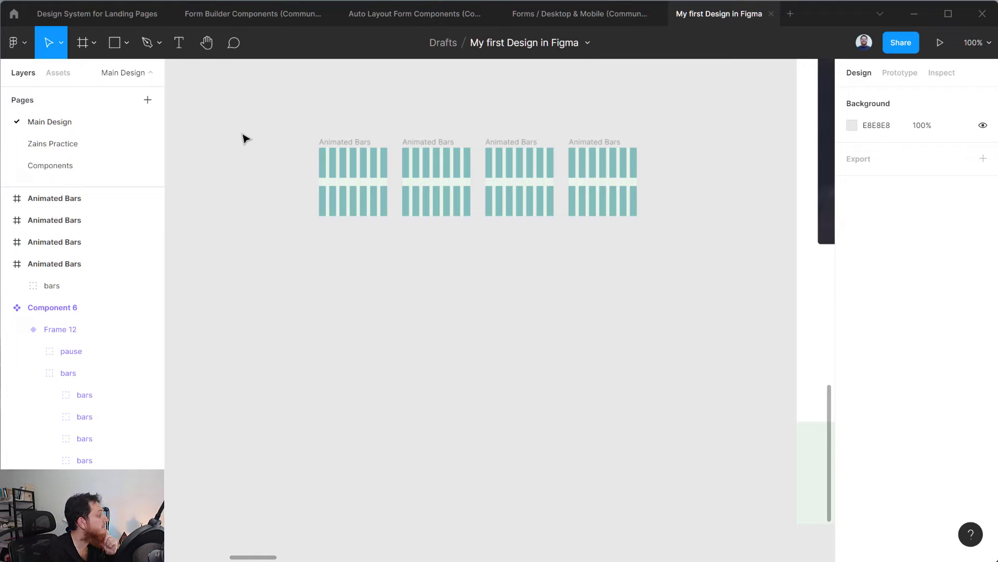
left_click_drag(245, 111, 343, 165)
Rename the second and third frames to Animated Bars2 and Animated Bars3.
double_click(424, 144)
left_click(427, 143)
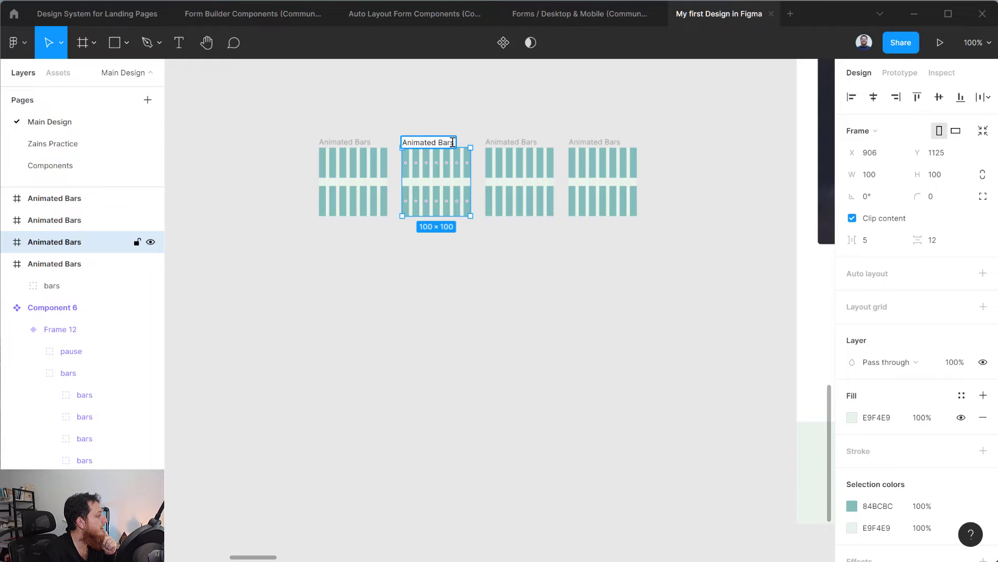
type("2")
left_click(506, 143)
double_click(506, 143)
left_click(527, 143)
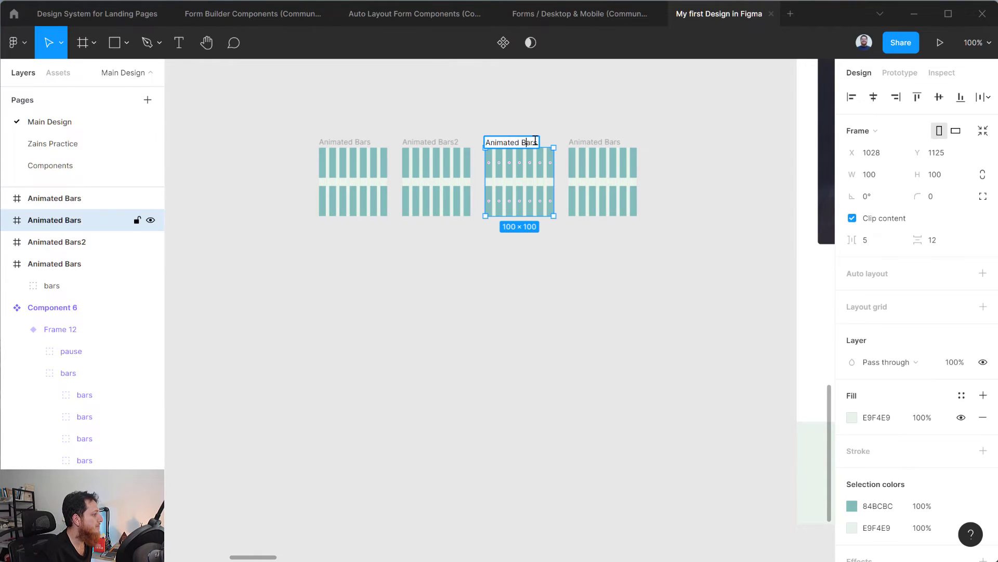
type("3")
Rename the fourth frame to Animated Bars4 and select all four frames.
left_click(524, 319)
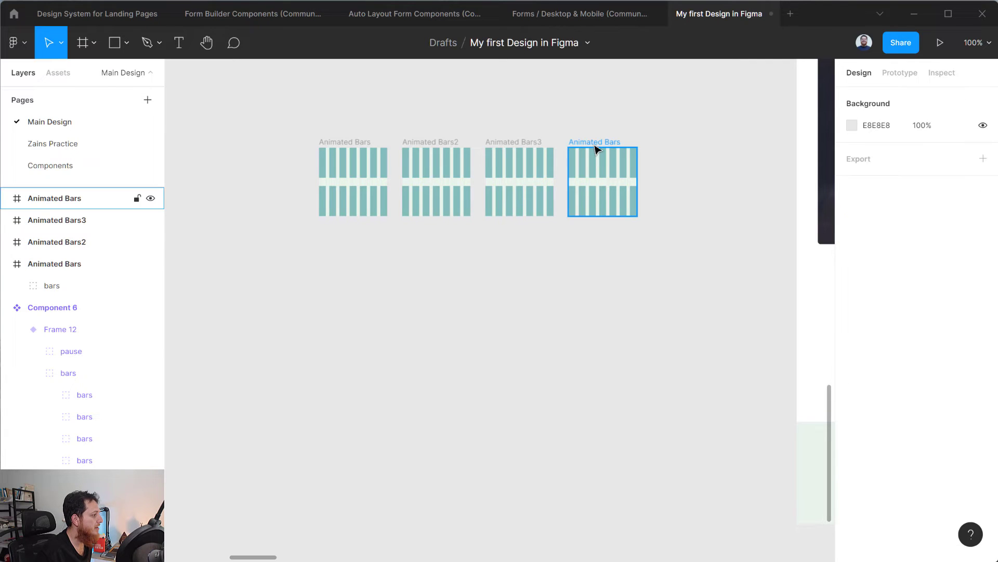
double_click(598, 143)
left_click(605, 142)
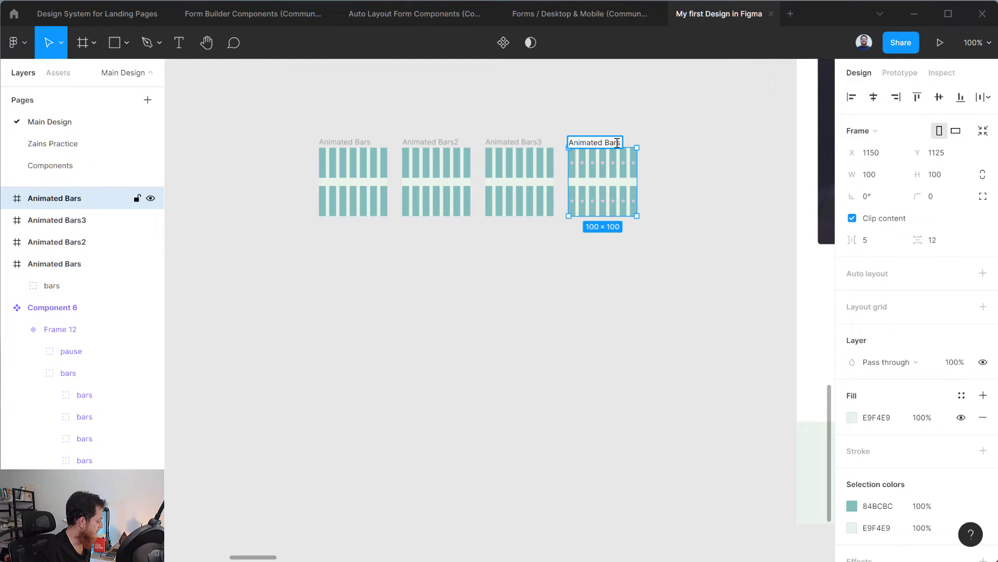
type("4")
left_click(548, 321)
left_click_drag(253, 103, 668, 279)
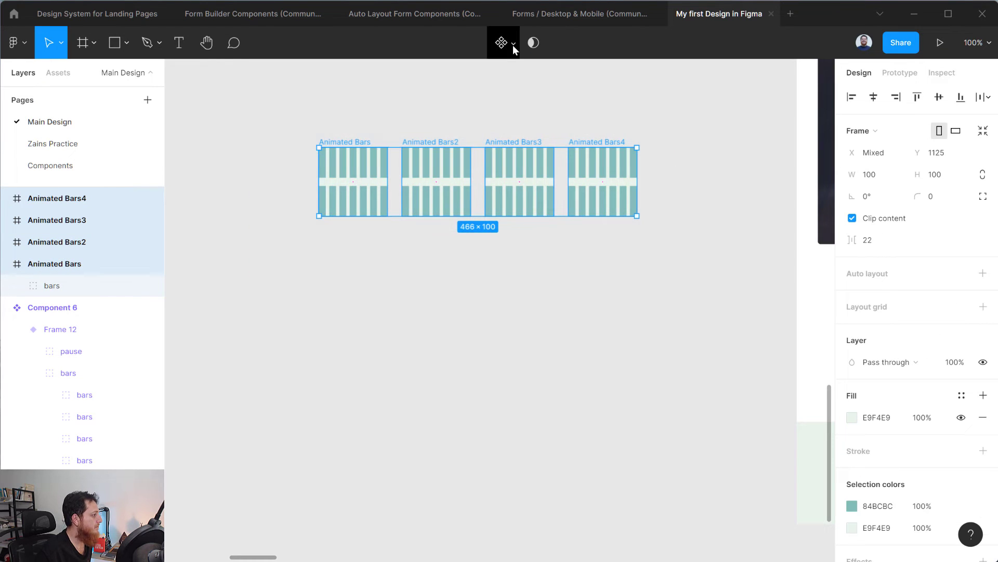
Turn the four selected frames into a component set.
left_click(513, 44)
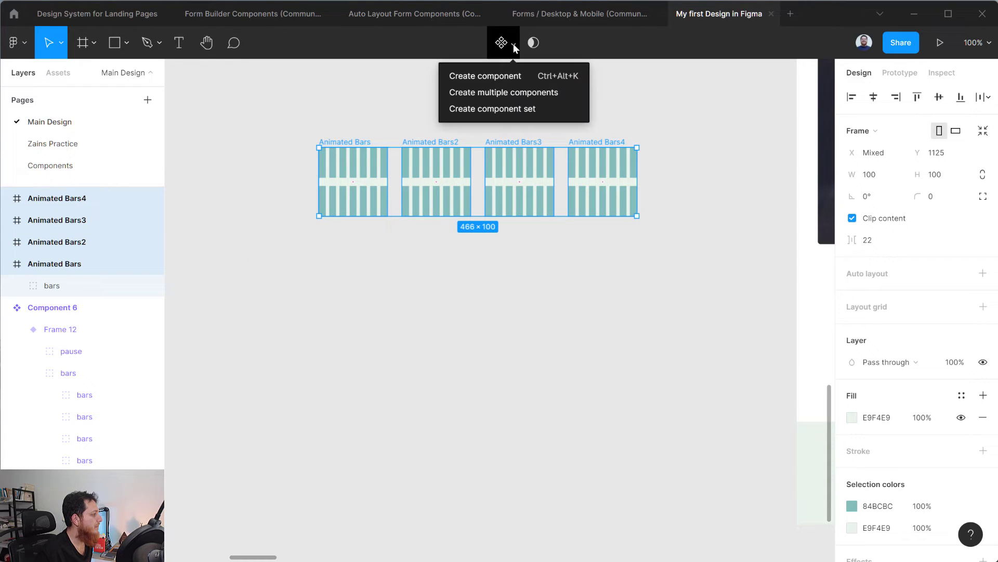
left_click(500, 109)
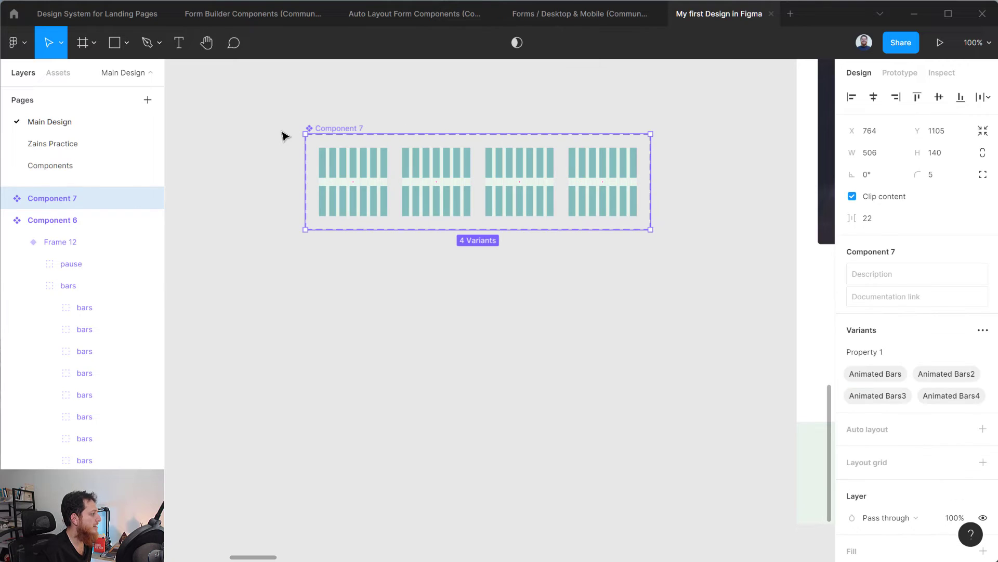
left_click(242, 263)
Rename the component set to 'animatedBars'.
left_click(358, 132)
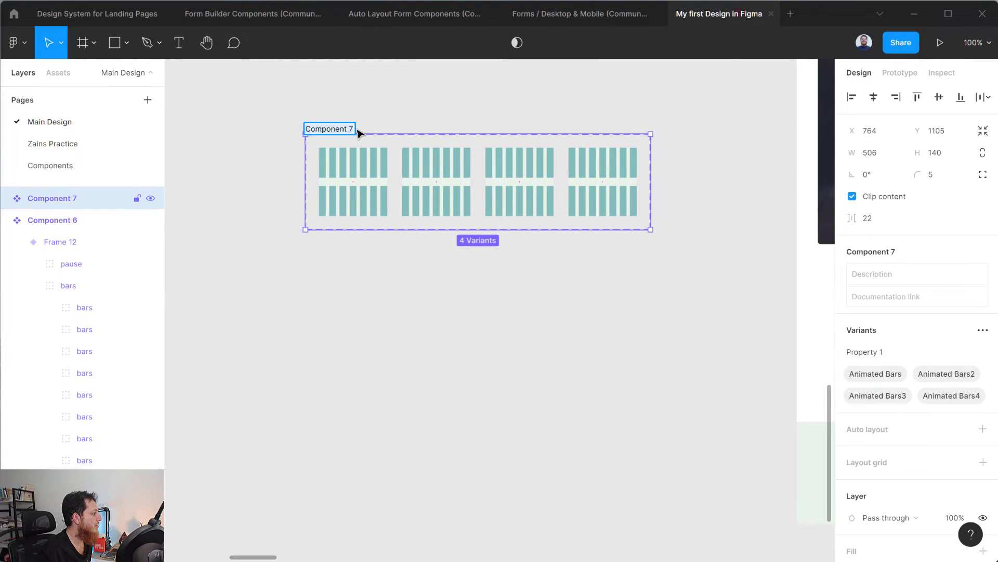
double_click(356, 130)
type("animate")
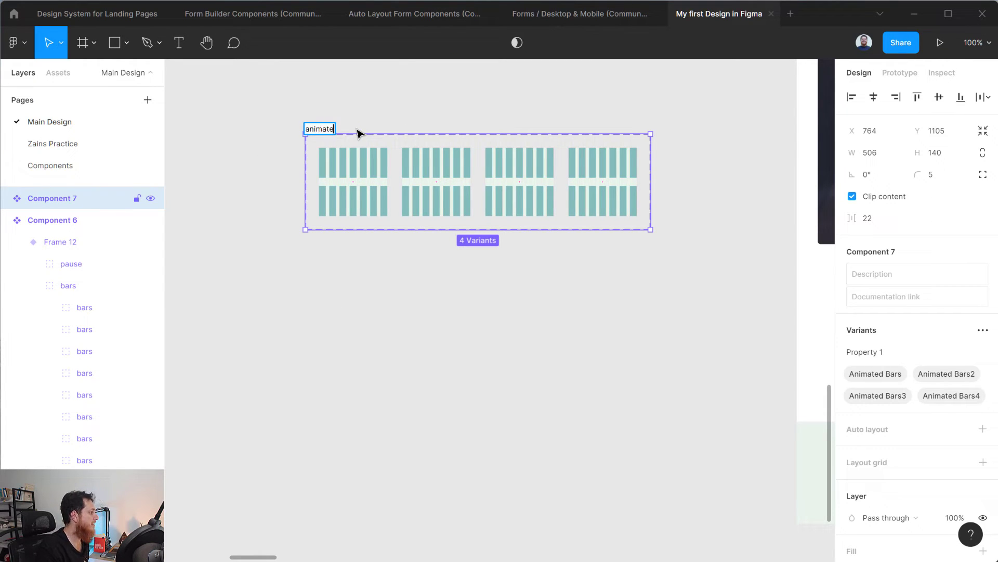
type("dBars")
key("Return")
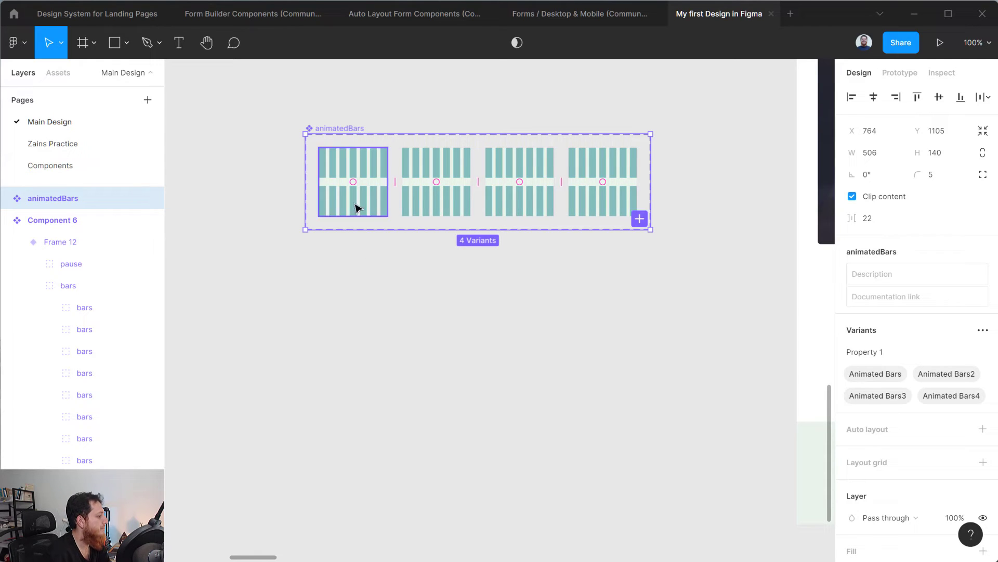
left_click(321, 287)
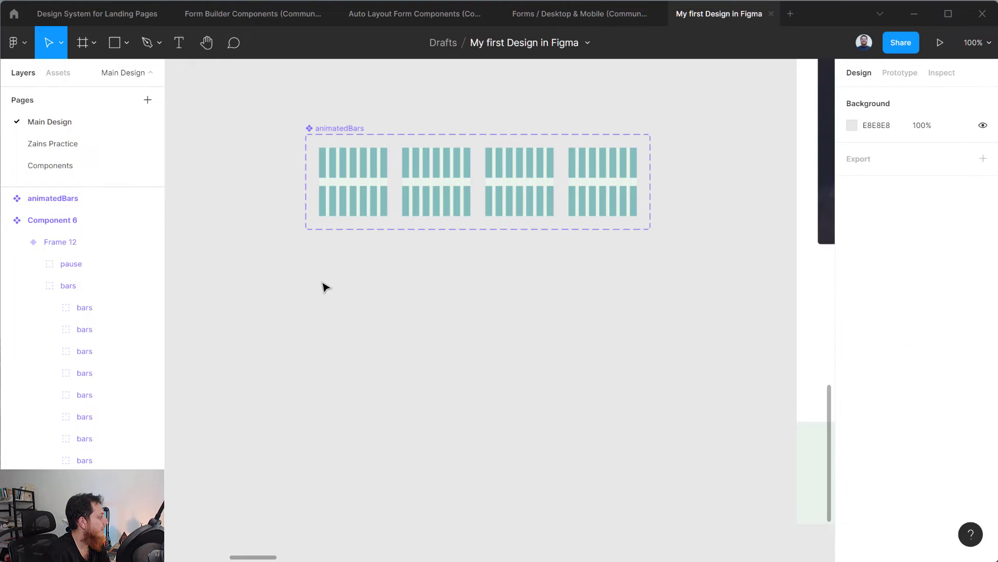
Check the first variant's bars group in the layer tree, leaving it collapsed.
left_click(368, 191)
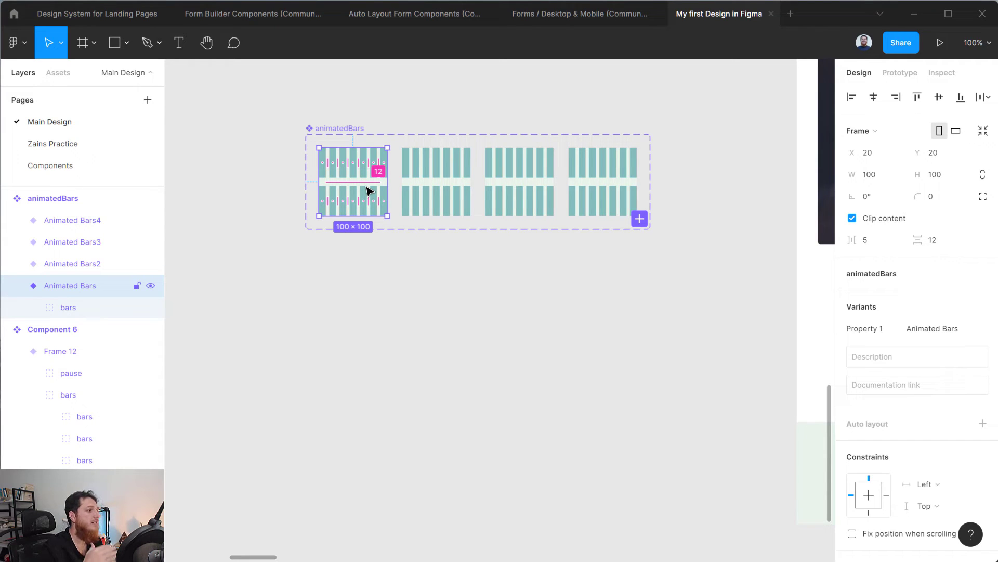
left_click(34, 308)
left_click(38, 310)
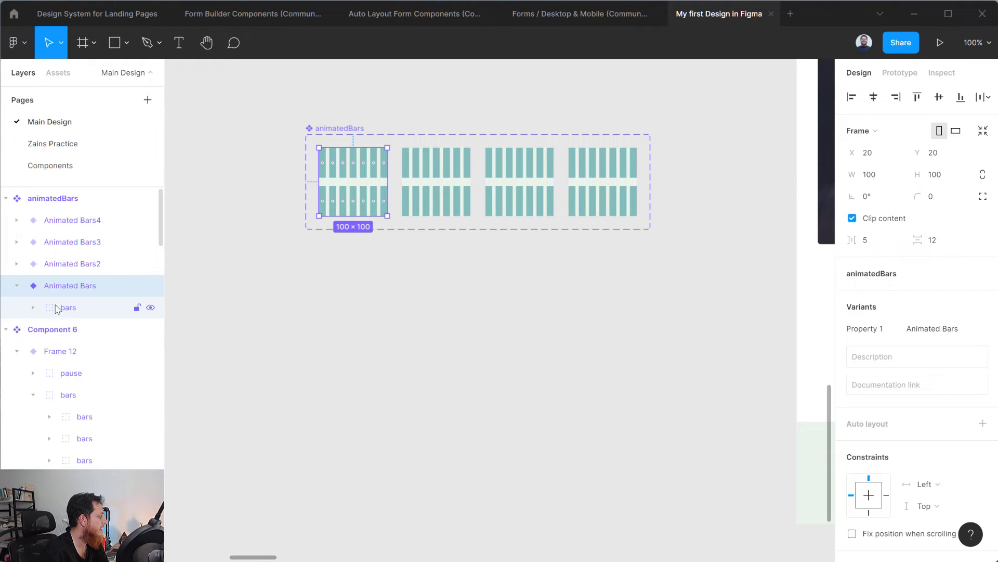
left_click(32, 309)
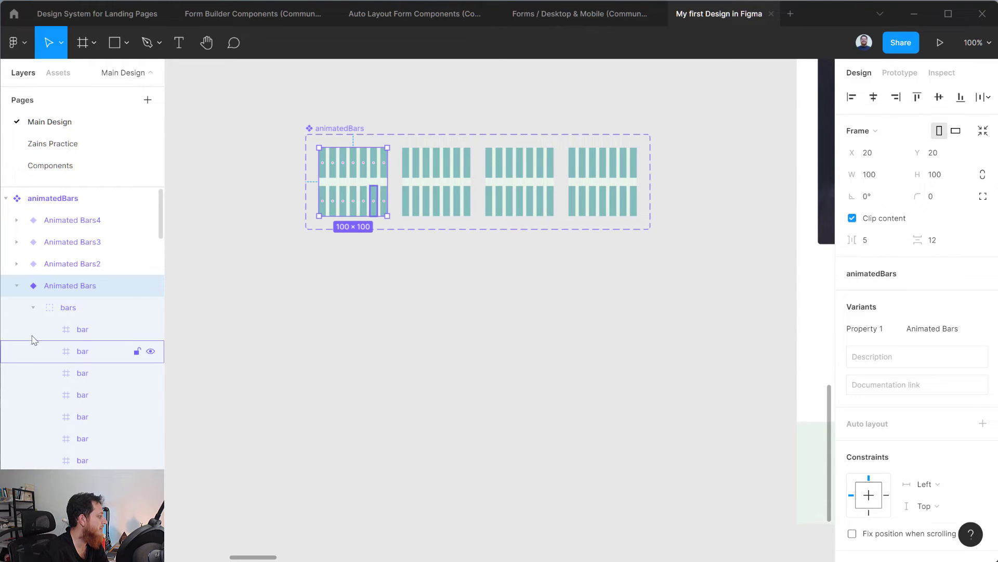
left_click(33, 308)
left_click(369, 331)
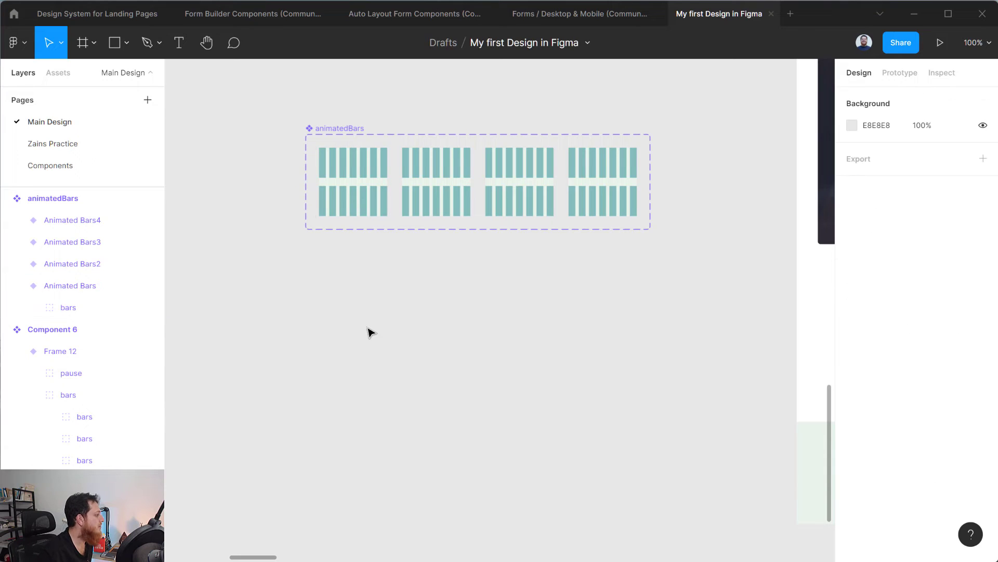
Select Animated Bars2, zoom to 200% and center it in view.
left_click(408, 202)
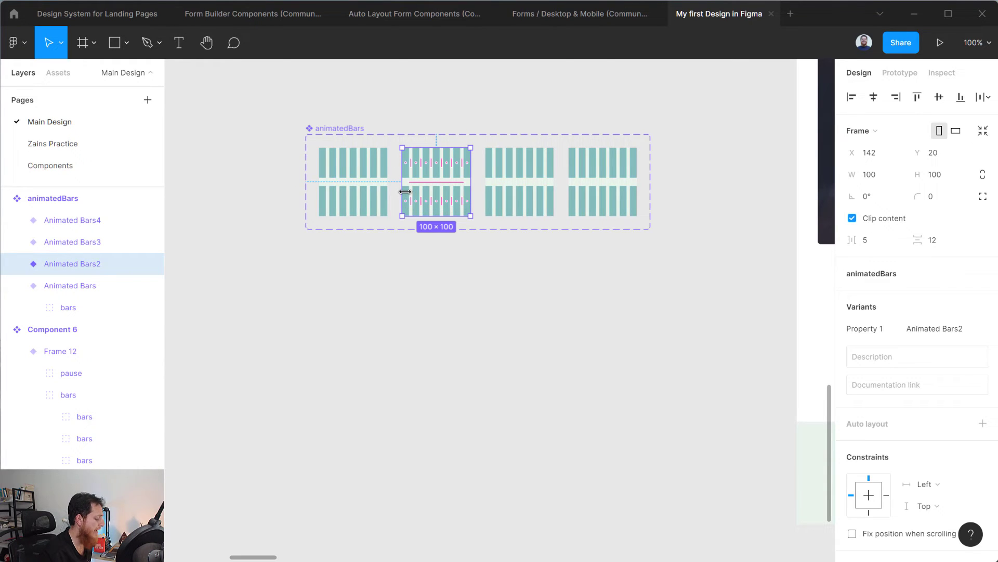
key("ctrl+plus")
left_click_drag(408, 193, 471, 399)
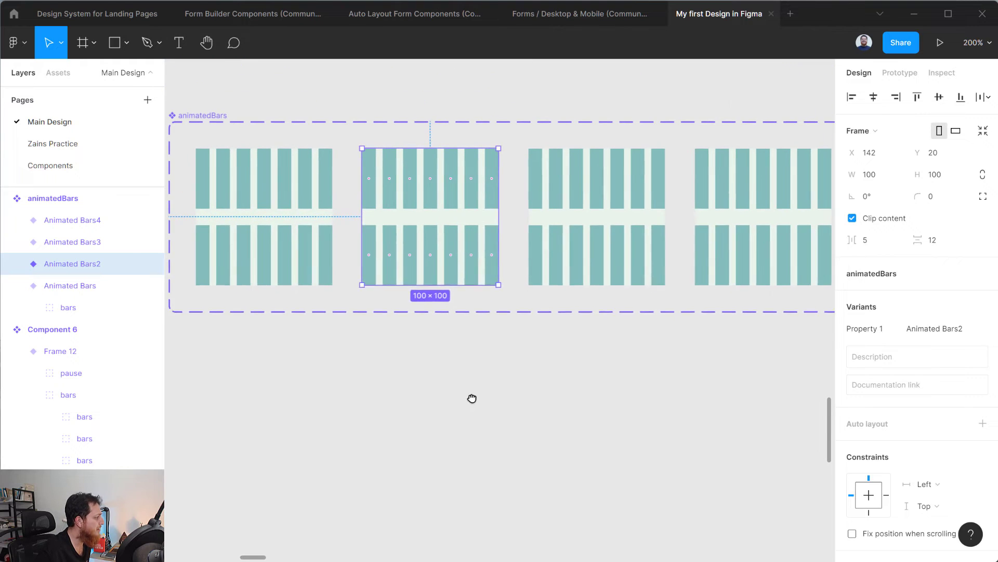
In Animated Bars2, shorten the first lower bar to 25 high and the second column's top bar.
double_click(375, 271)
double_click(374, 271)
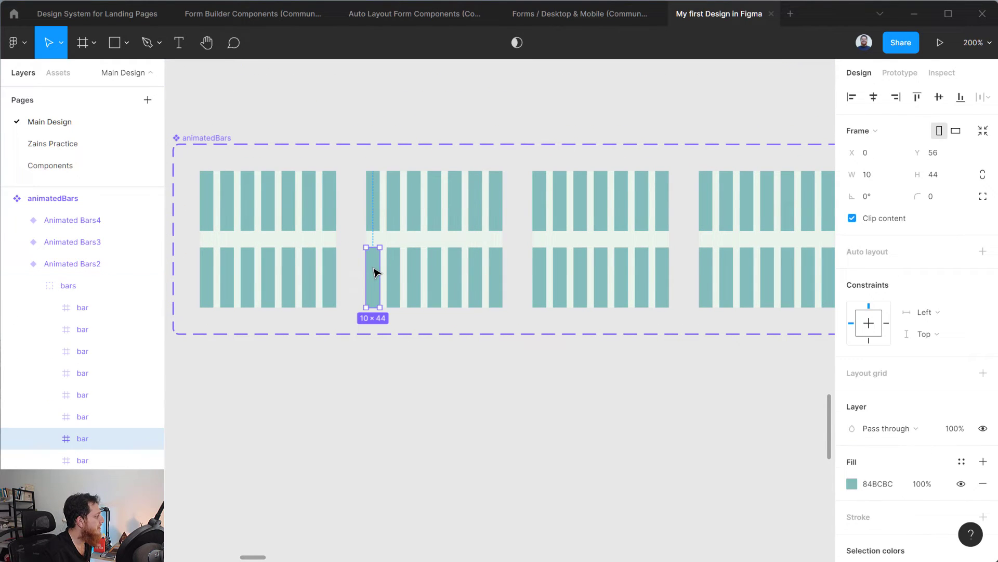
left_click_drag(371, 251, 372, 274)
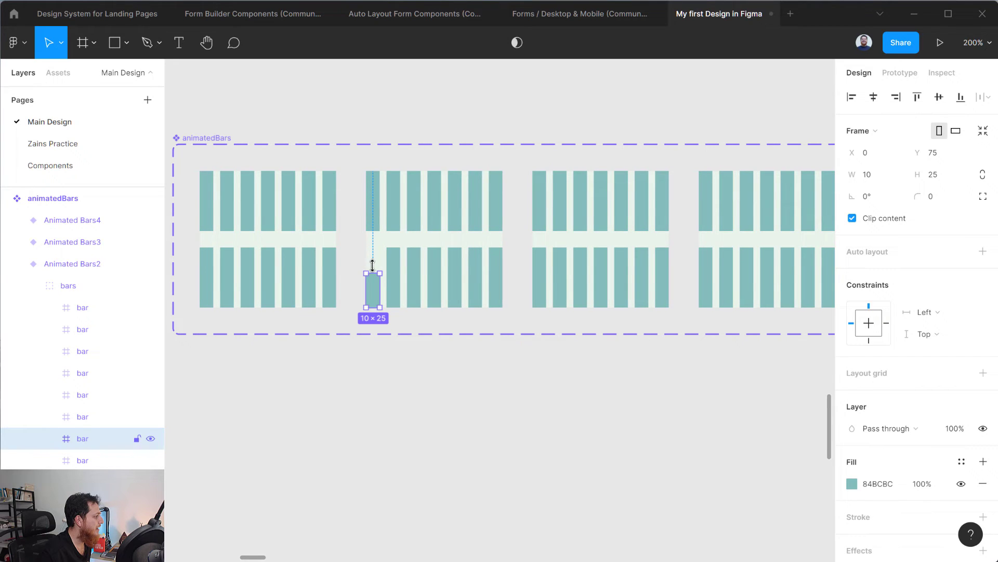
left_click(374, 230)
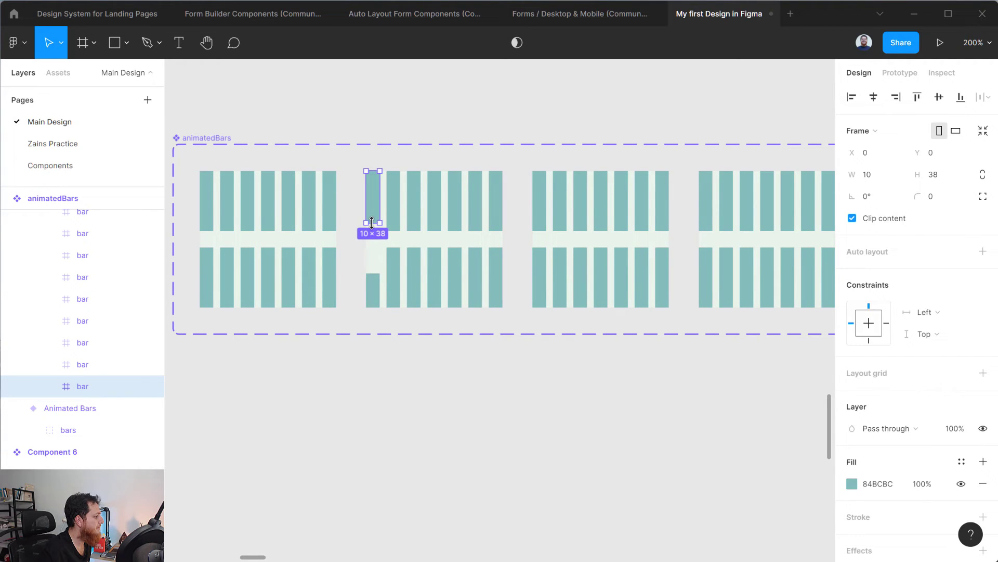
left_click_drag(393, 180, 394, 253)
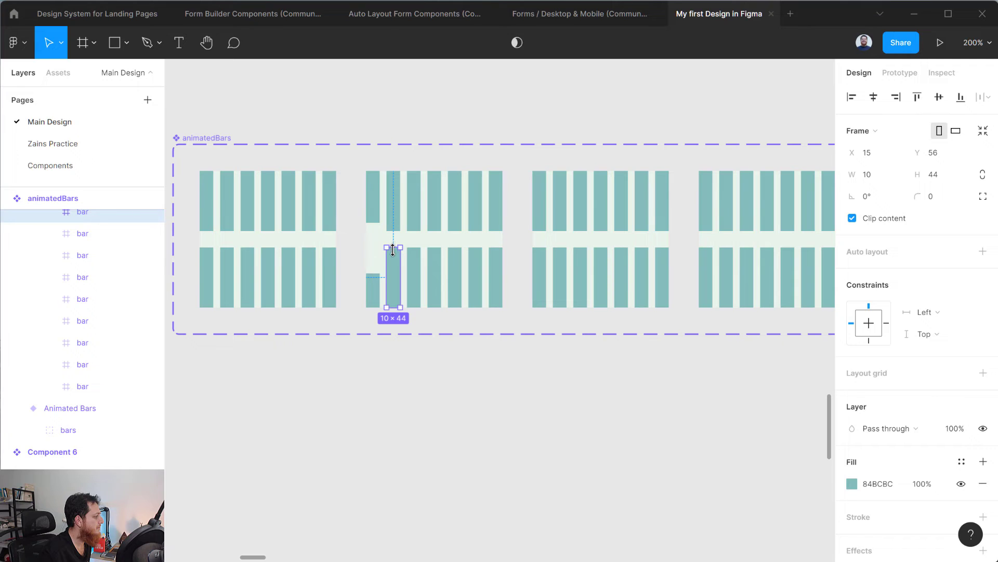
key("ctrl+z")
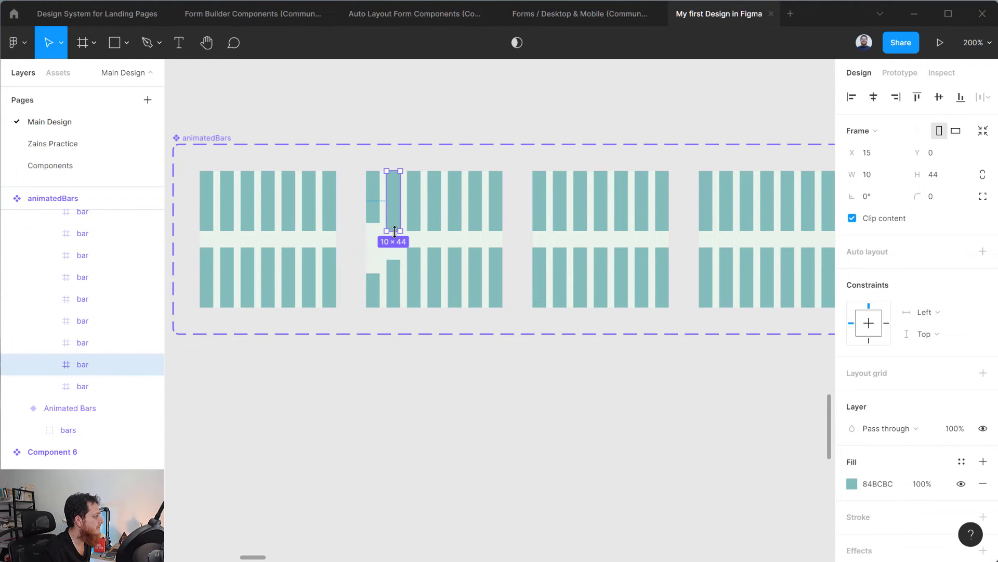
left_click_drag(395, 231, 394, 204)
Shorten Animated Bars2's third-column bars: lower to 12 high, upper to 17 high.
left_click(414, 226)
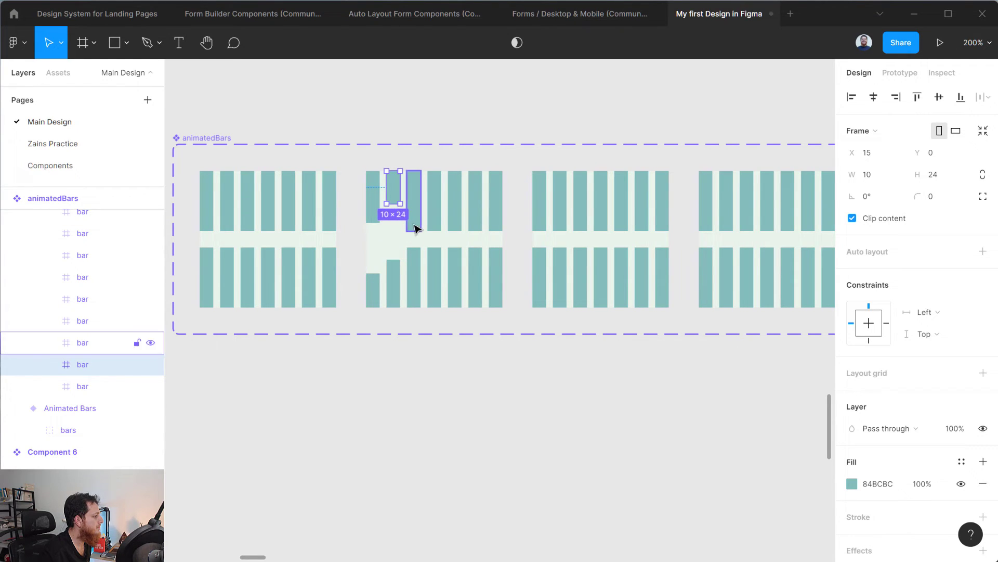
left_click(414, 259)
left_click_drag(414, 248, 414, 290)
left_click(413, 227)
left_click_drag(414, 230, 413, 194)
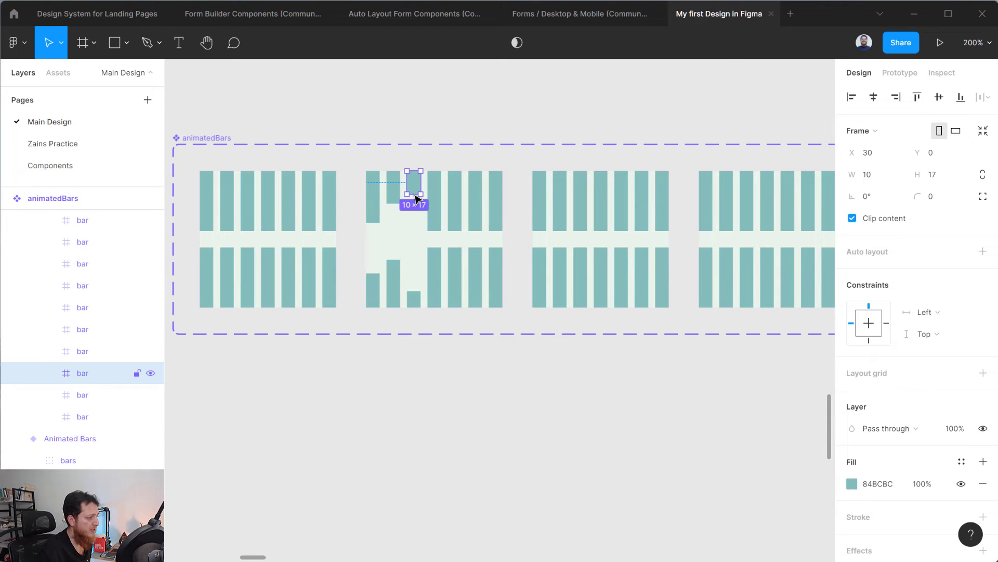
Drop two Animated Bars2 top bars to the bottom row (X 75 bar at 35 high) and shorten the last.
left_click(435, 227)
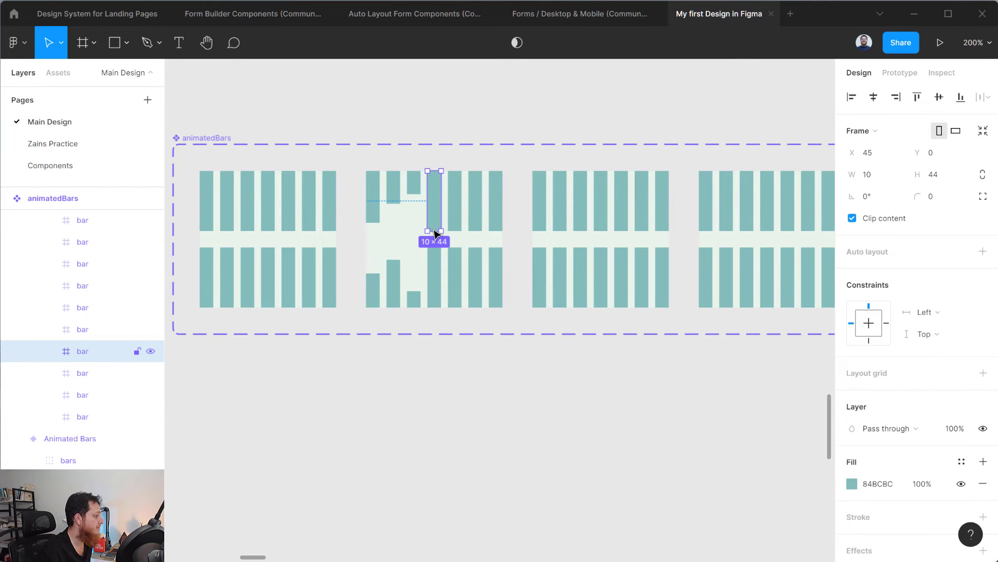
left_click_drag(433, 226, 459, 257)
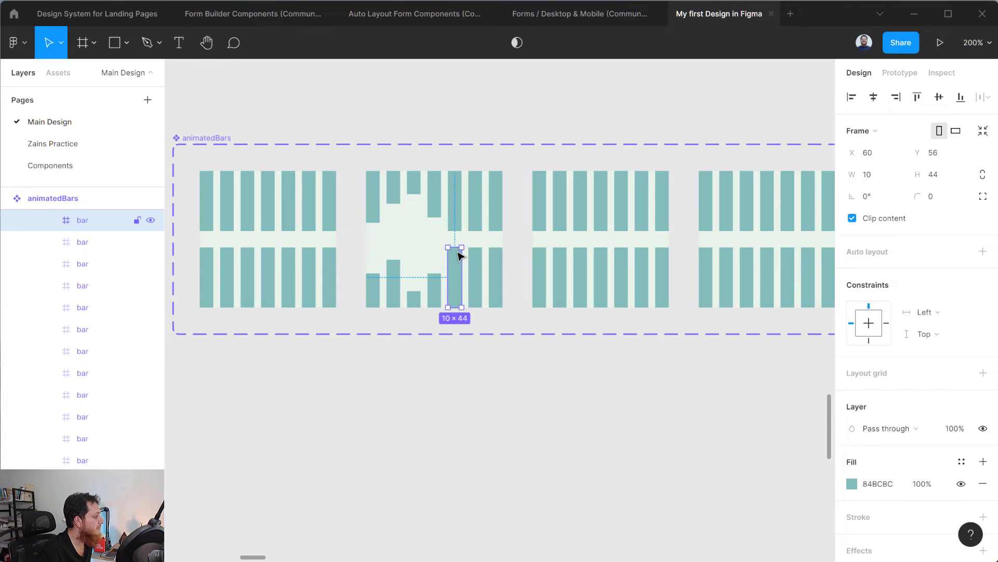
left_click(452, 223)
left_click(473, 178)
left_click_drag(473, 178, 476, 263)
left_click(494, 212)
left_click_drag(495, 212, 494, 198)
In Animated Bars3, move the first bar down, shorten a top bar, and drop the X 30 bar to 24 high.
left_click(542, 216)
double_click(537, 223)
left_click_drag(538, 223, 539, 296)
left_click(559, 208)
left_click_drag(559, 231, 560, 220)
left_click(582, 177)
left_click_drag(582, 177, 581, 265)
left_click_drag(581, 260, 591, 271)
Shorten the remaining top and bottom bars of Animated Bars3 to uneven heights.
left_click(600, 208)
left_click(621, 214)
left_click_drag(601, 231, 621, 202)
left_click(662, 218)
left_click_drag(662, 230, 662, 212)
left_click(641, 275)
left_click(621, 275)
left_click(642, 281)
left_click_drag(621, 248, 662, 294)
left_click(662, 281)
In Animated Bars4, shorten the rightmost bottom and top bars and the neighbouring bottom bar.
scroll(662, 294, "right", 2)
left_click(634, 293)
left_click(752, 261)
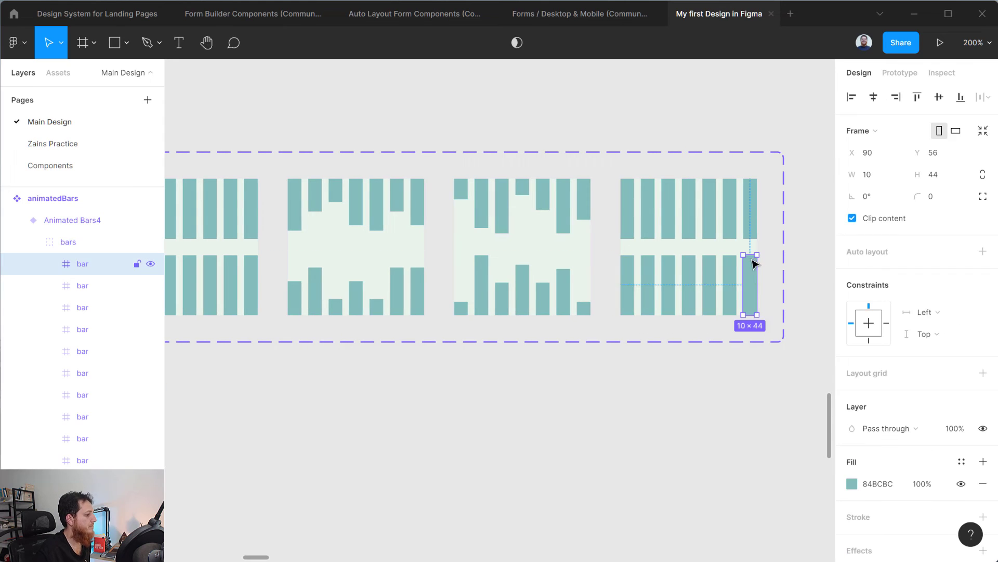
left_click_drag(750, 255, 750, 308)
left_click(729, 208)
left_click_drag(729, 239, 729, 193)
left_click(730, 276)
left_click(710, 281)
left_click_drag(731, 255, 710, 269)
Shorten Animated Bars4's remaining bars, one bottom bar to 40 high, then fit the component set in view.
left_click(688, 208)
left_click_drag(688, 238, 648, 196)
left_click(647, 208)
left_click(650, 259)
left_click_drag(648, 255, 646, 290)
left_click(689, 280)
left_click_drag(687, 256, 688, 299)
left_click(627, 208)
left_click_drag(627, 238, 628, 261)
left_click(627, 281)
left_click(644, 413)
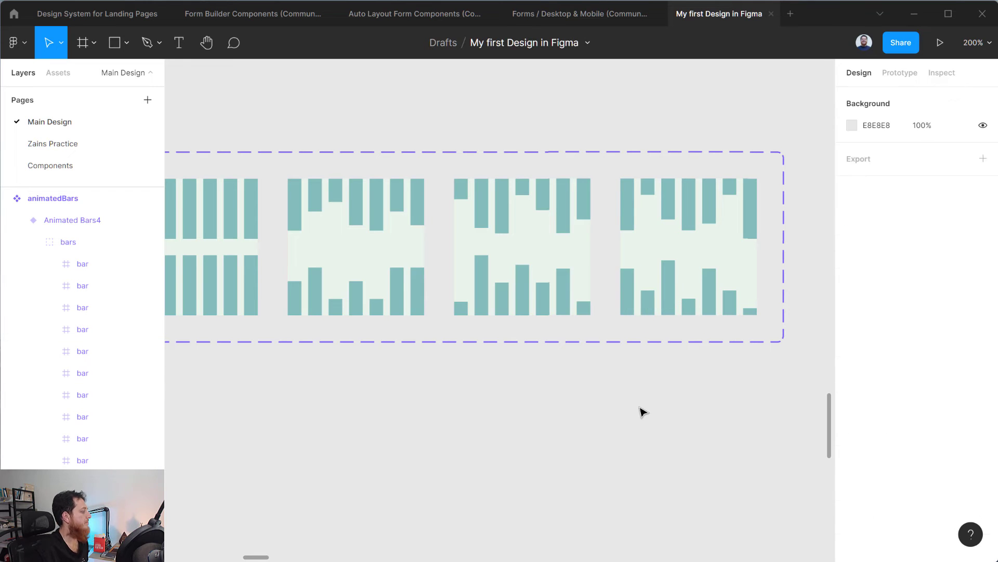
key("shift+1")
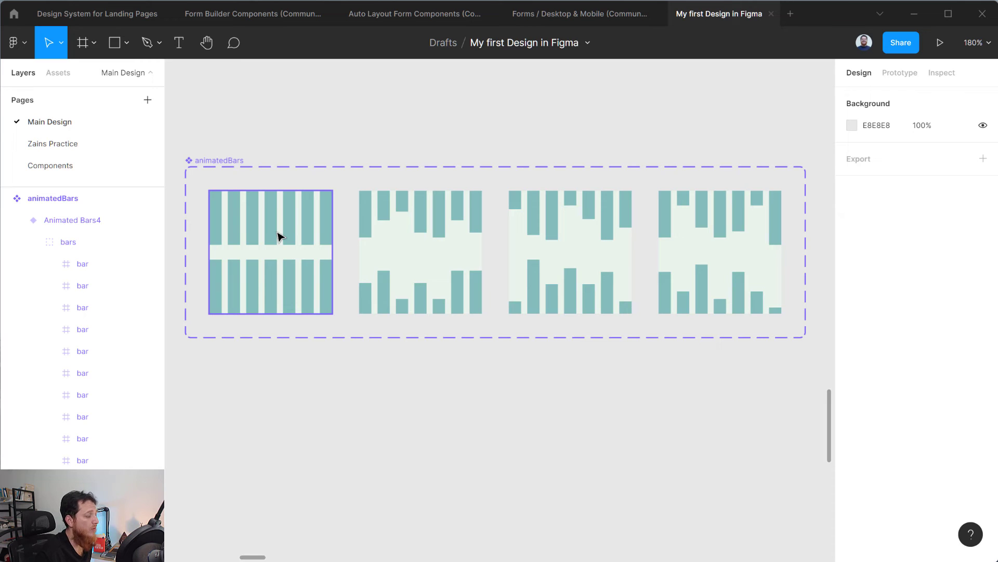
In prototype mode, connect the first variant, Animated Bars, to Animated Bars2.
left_click(225, 166)
left_click(900, 73)
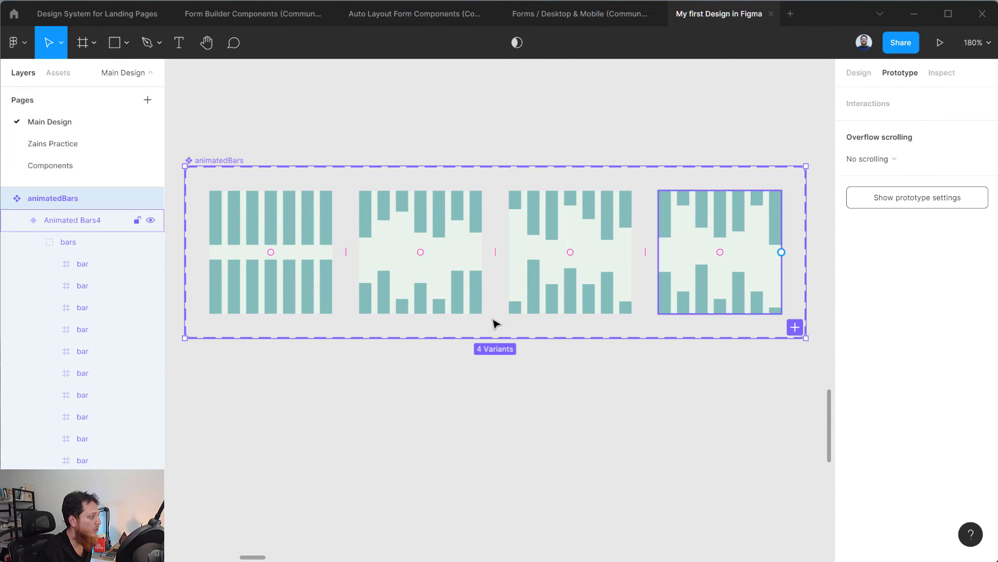
left_click(308, 289)
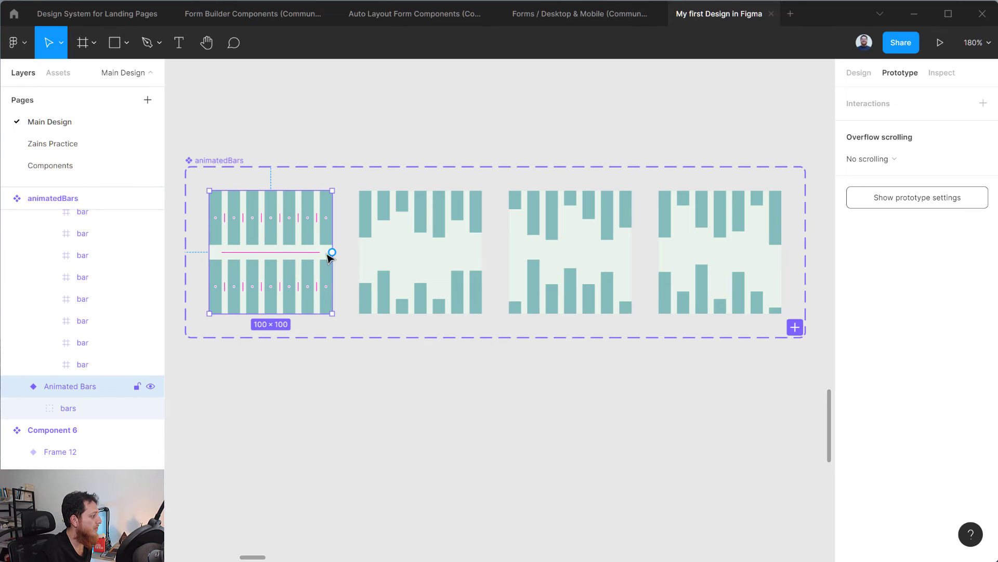
left_click_drag(332, 252, 453, 254)
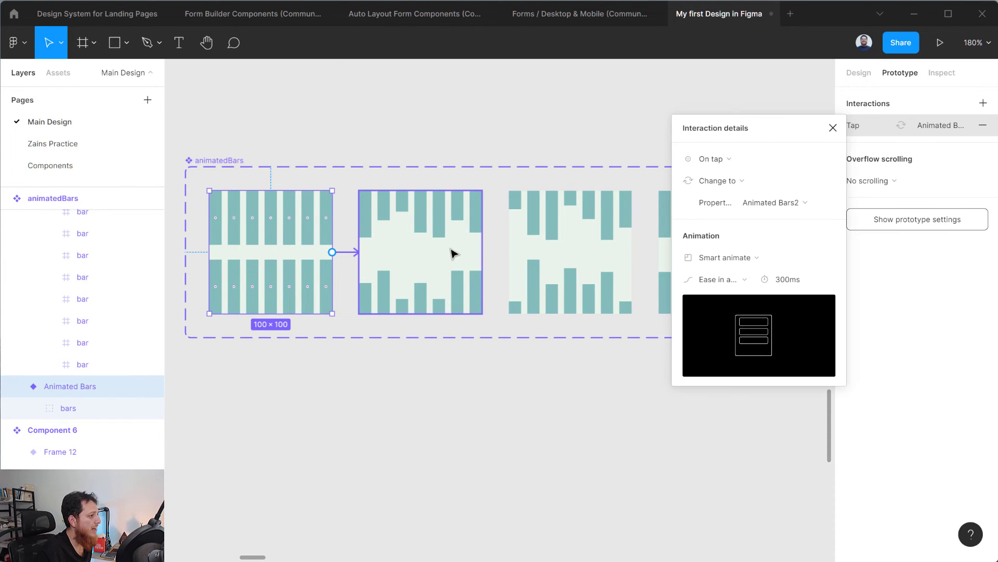
Set the interaction to After delay 100ms, Smart animate with Ease in and out, 300ms.
left_click(707, 162)
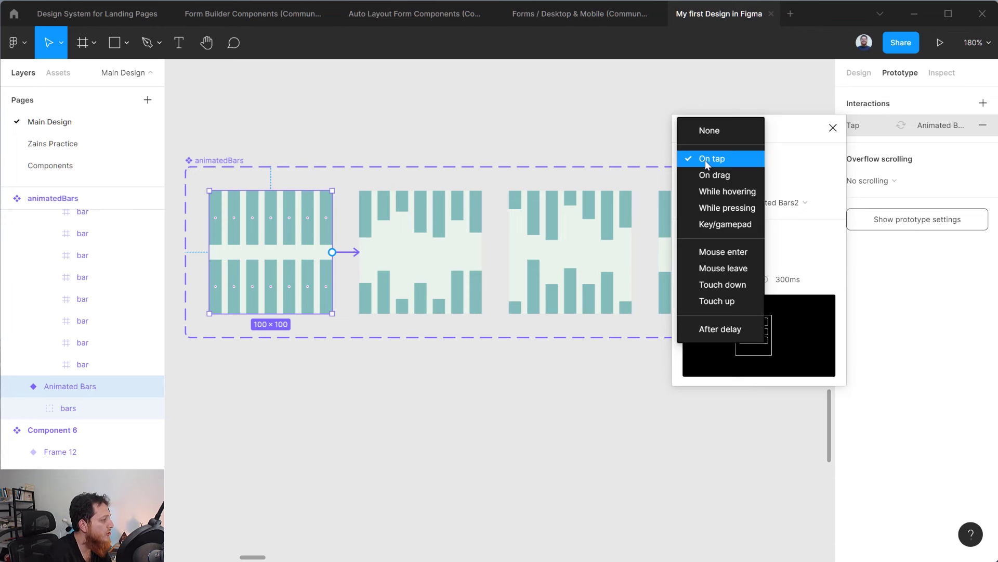
left_click(714, 327)
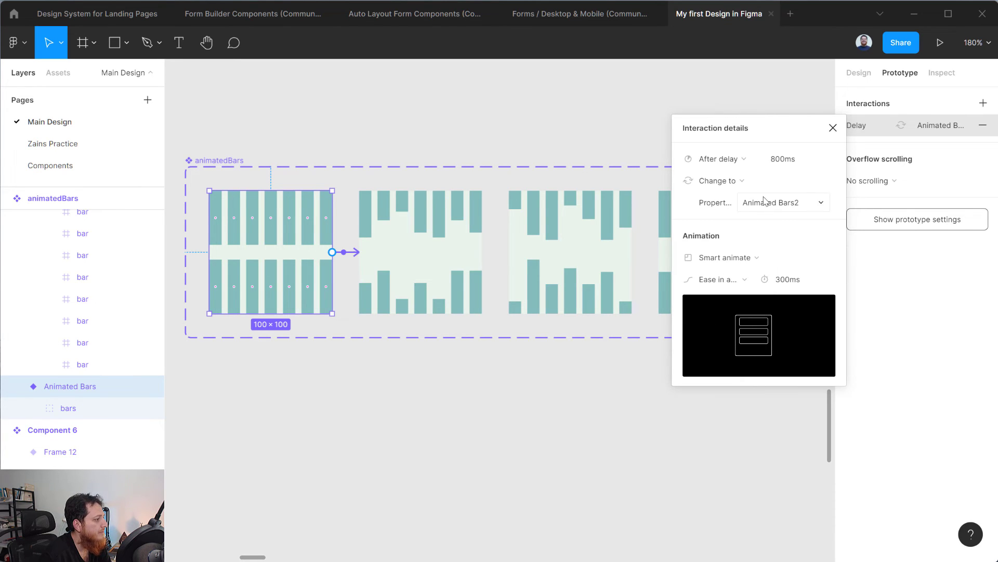
left_click(722, 280)
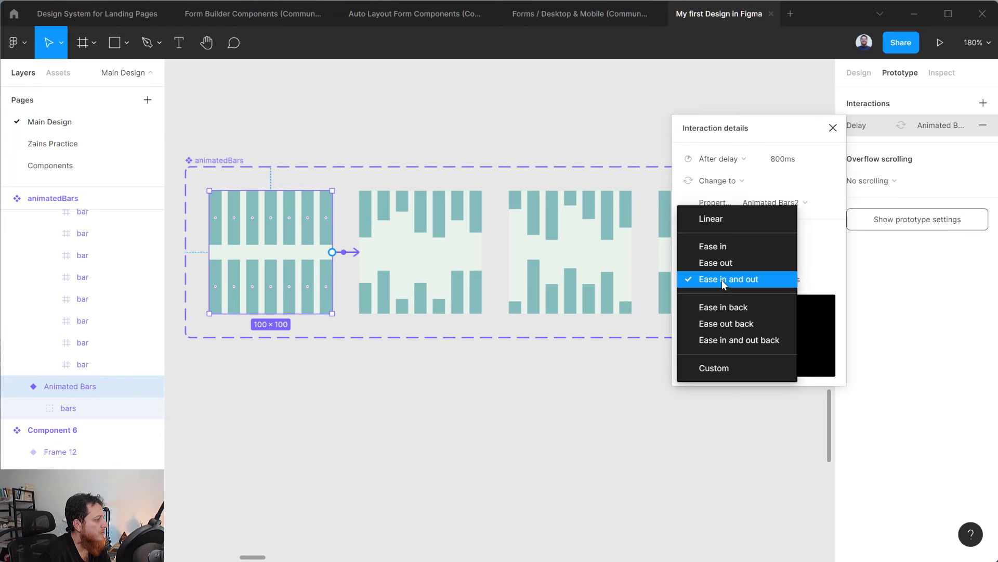
left_click(721, 281)
left_click(788, 280)
left_click(779, 163)
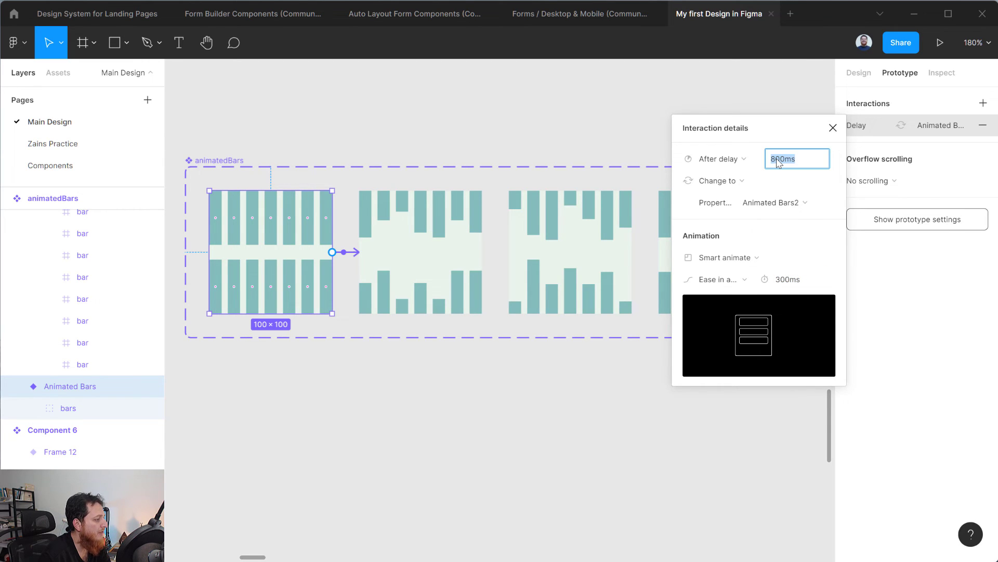
type("100")
key("Return")
left_click(461, 267)
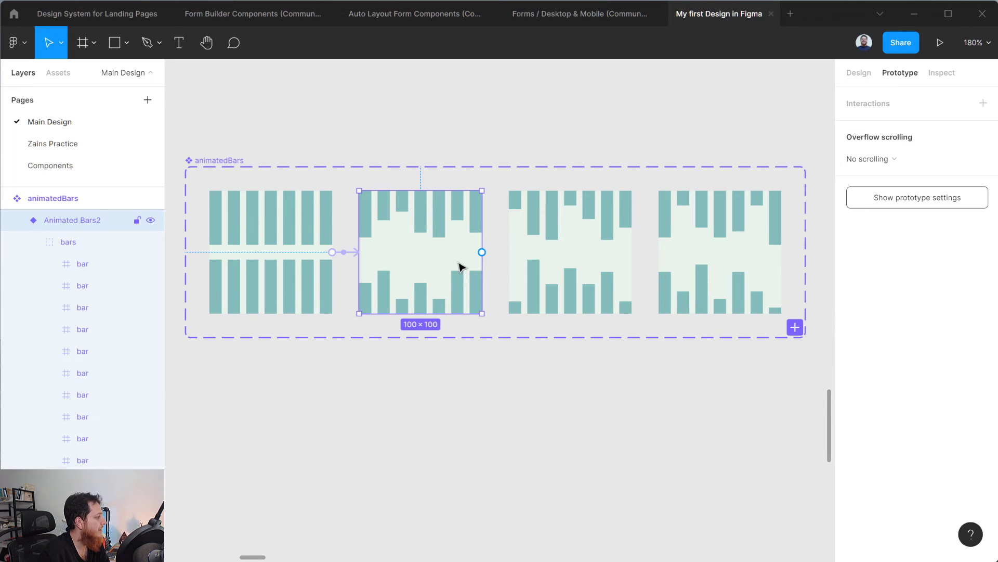
Connect Animated Bars2 to Animated Bars3 with an After delay trigger of 100ms.
left_click_drag(482, 252, 519, 253)
left_click(716, 160)
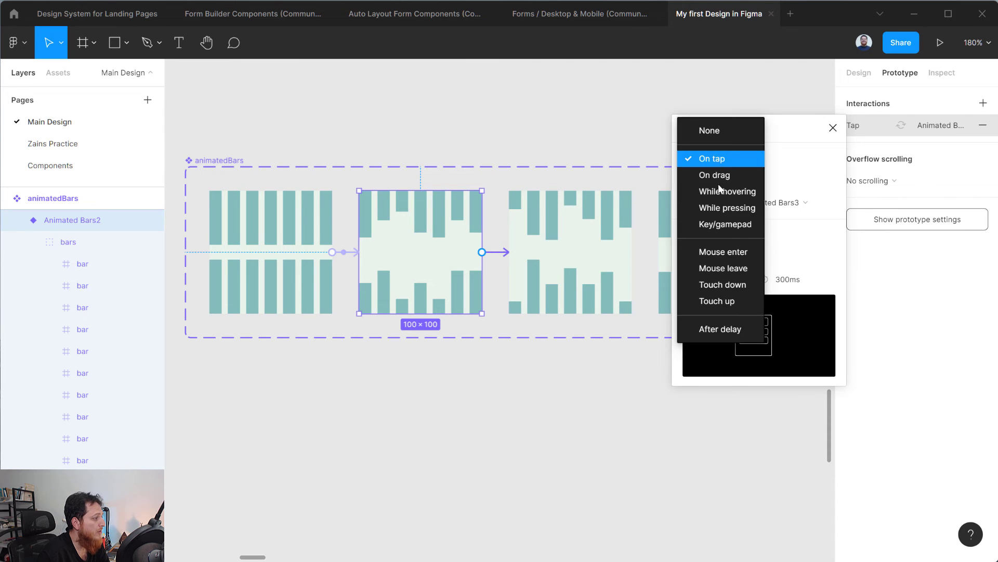
left_click(721, 328)
left_click(780, 165)
type("100")
key("Return")
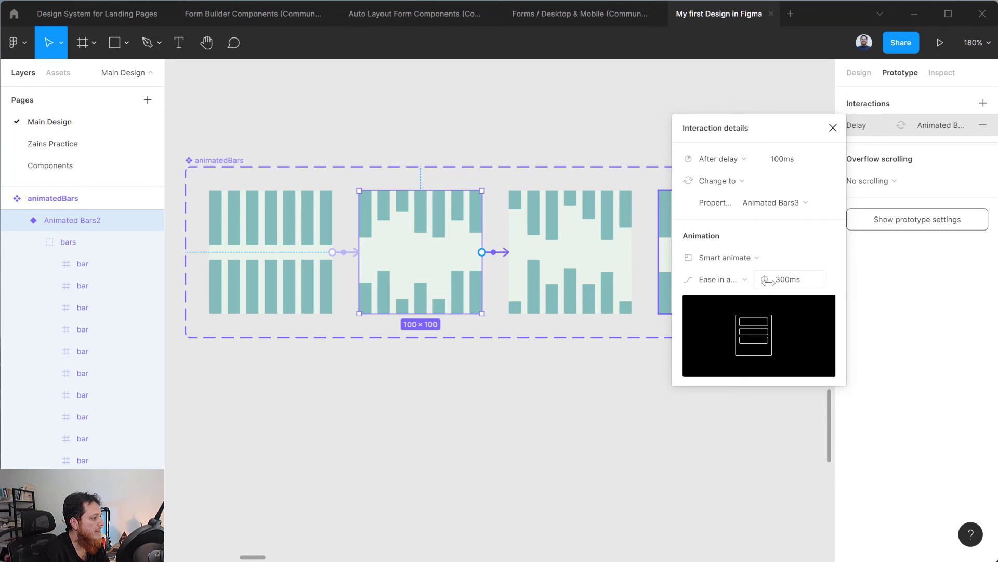
Connect Animated Bars3 to Animated Bars4 with an After delay trigger of 100ms.
left_click(596, 276)
left_click_drag(631, 253, 671, 256)
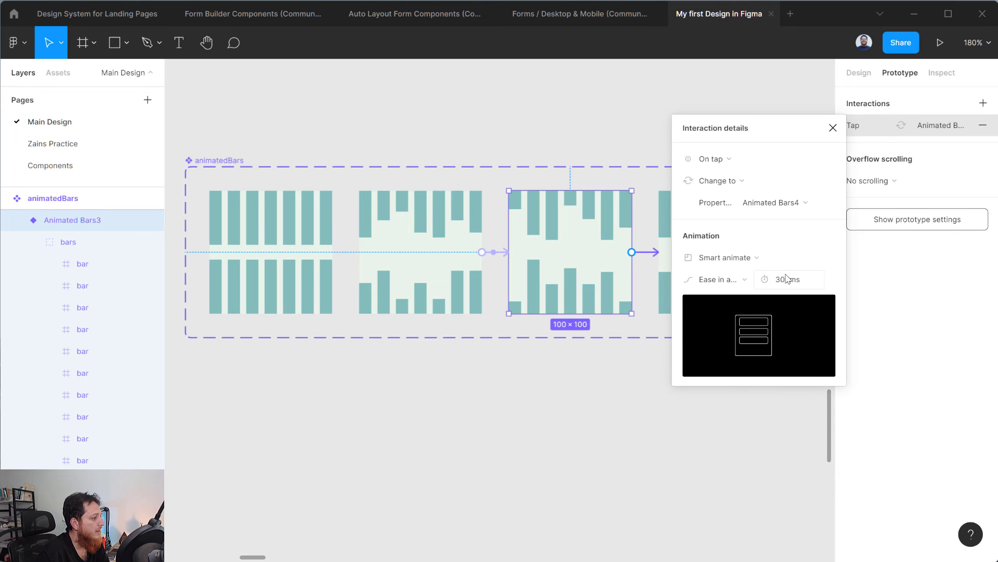
left_click(733, 165)
left_click(733, 328)
left_click(785, 159)
type("100")
key("Return")
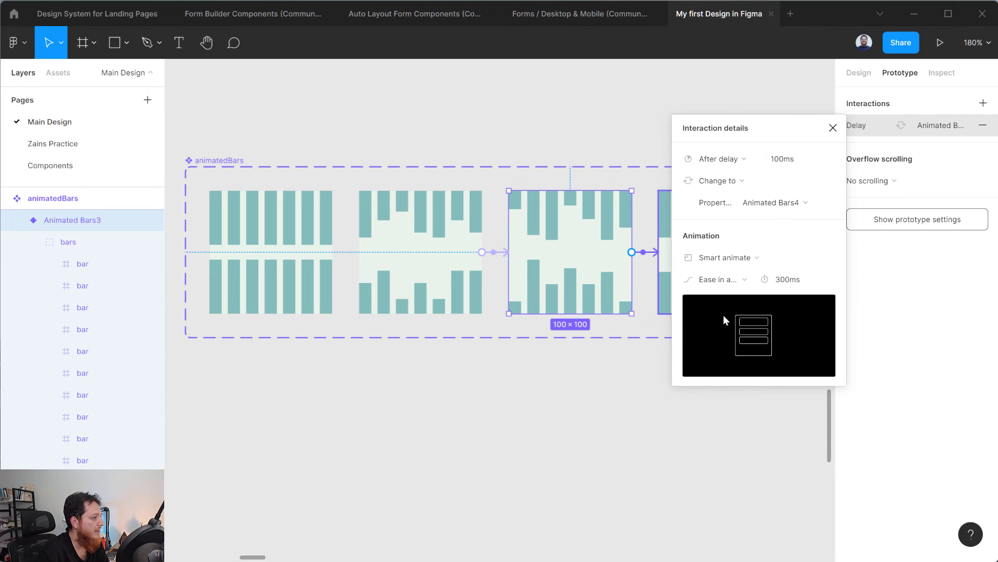
Link Animated Bars4 back to the first variant, Animated Bars.
left_click(612, 419)
left_click(724, 276)
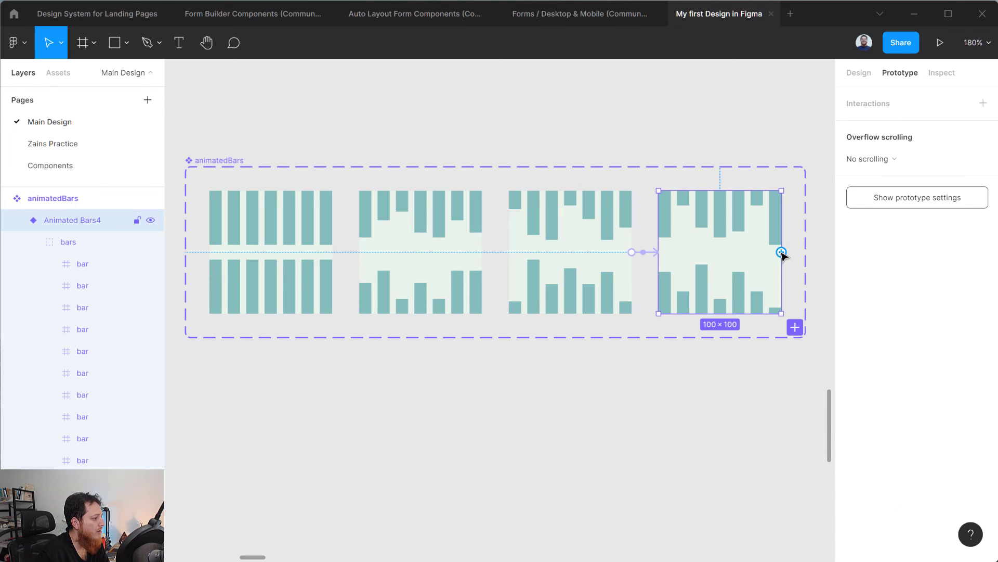
left_click_drag(782, 252, 313, 275)
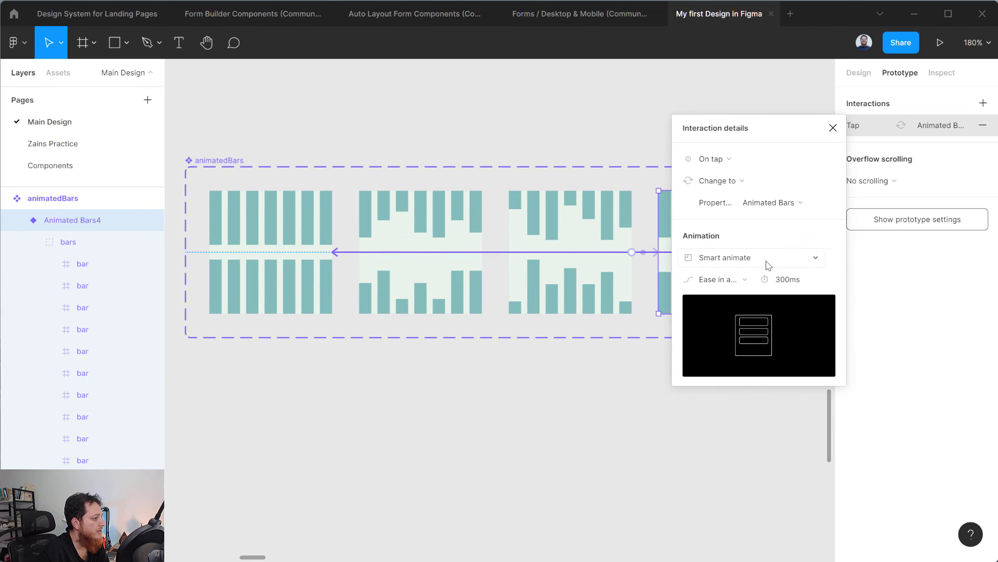